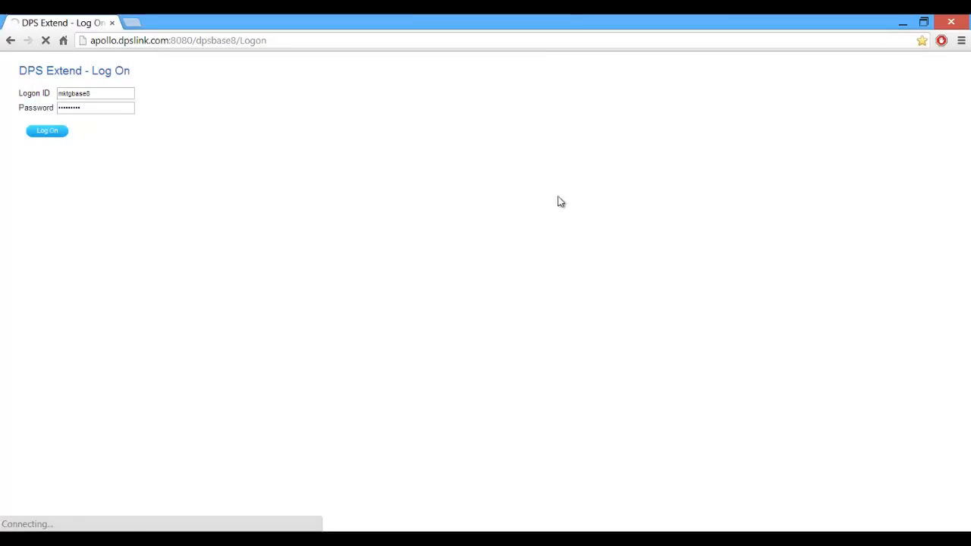
# - Log on to DPS Extend and set the Data Exporter's data type to Sales Analysis Detail
pyautogui.click(46, 132)
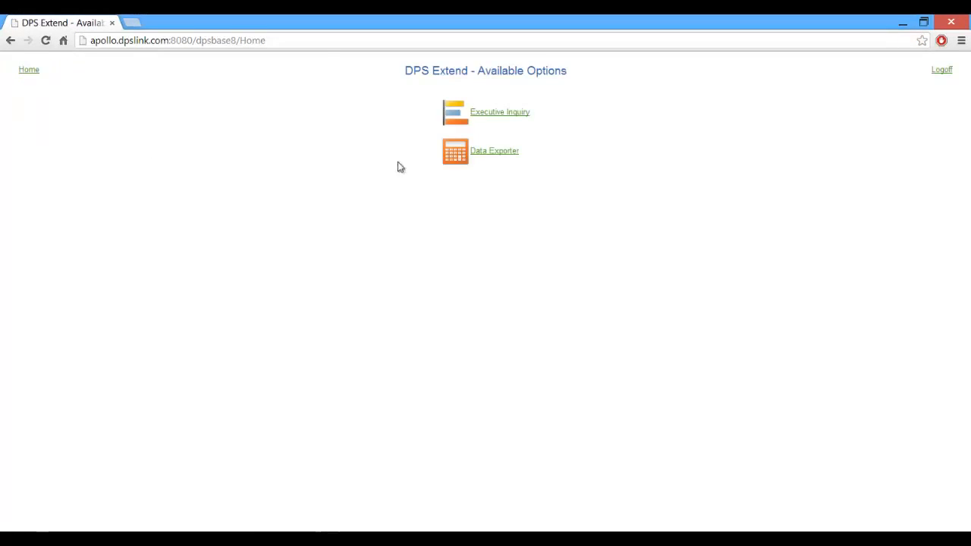
pyautogui.click(490, 153)
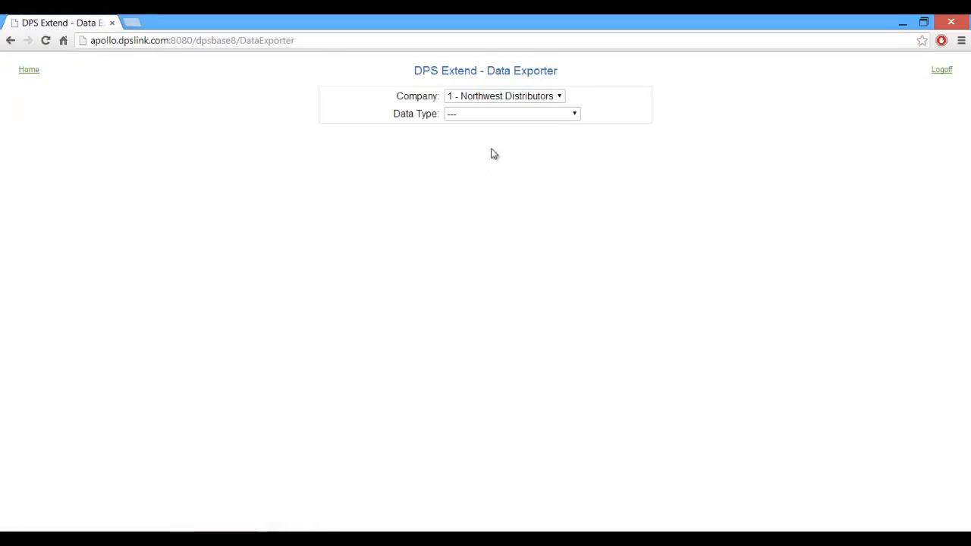
pyautogui.click(574, 116)
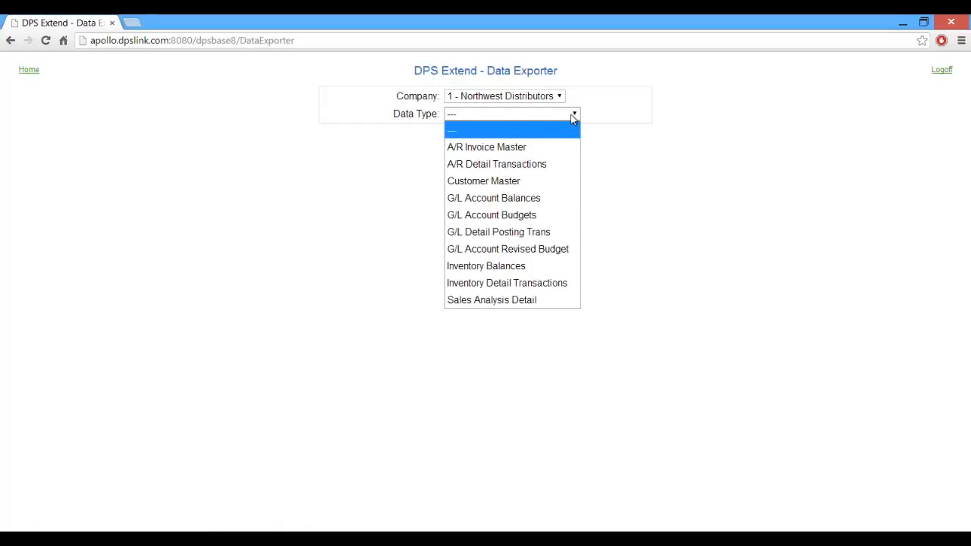
pyautogui.click(506, 298)
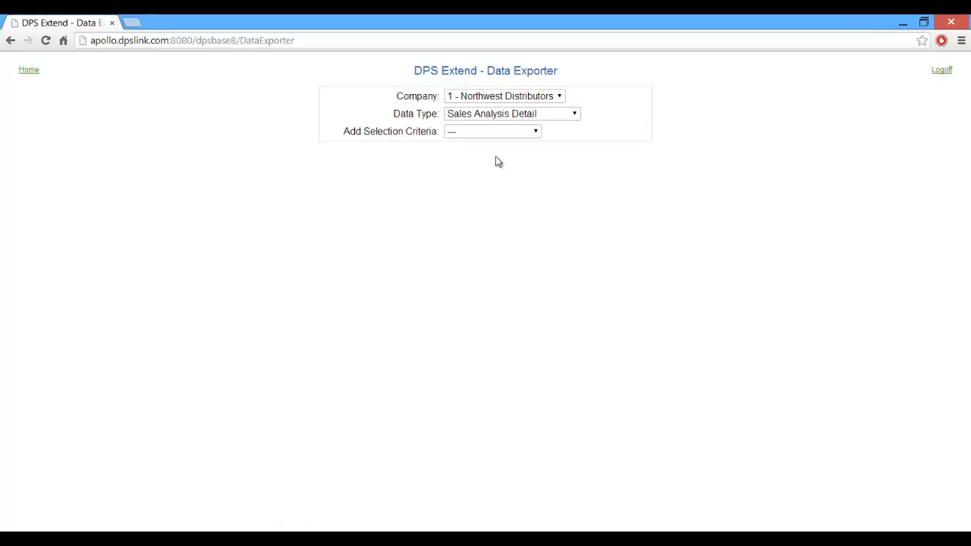
# - Add a Warehouse selection criterion of INDY and export the data
pyautogui.click(535, 132)
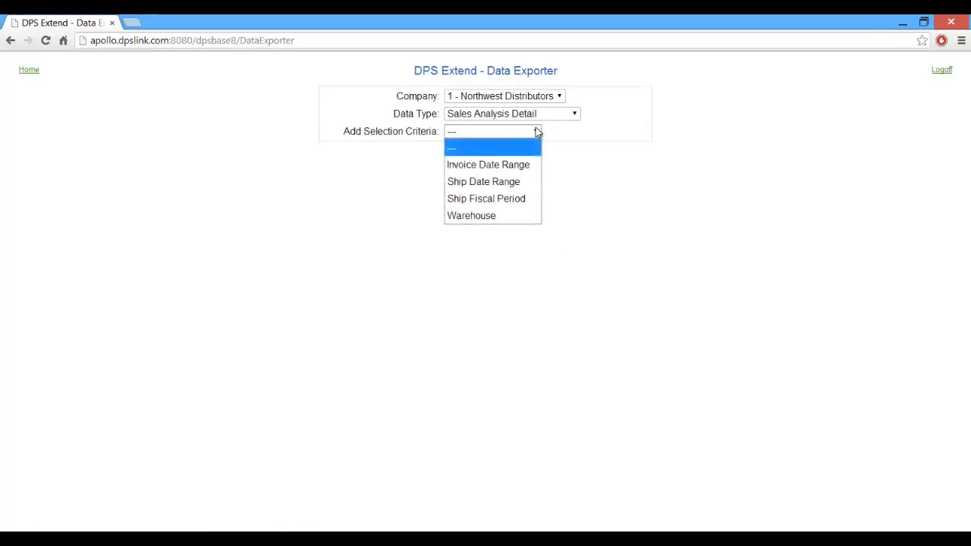
pyautogui.click(478, 217)
pyautogui.click(481, 151)
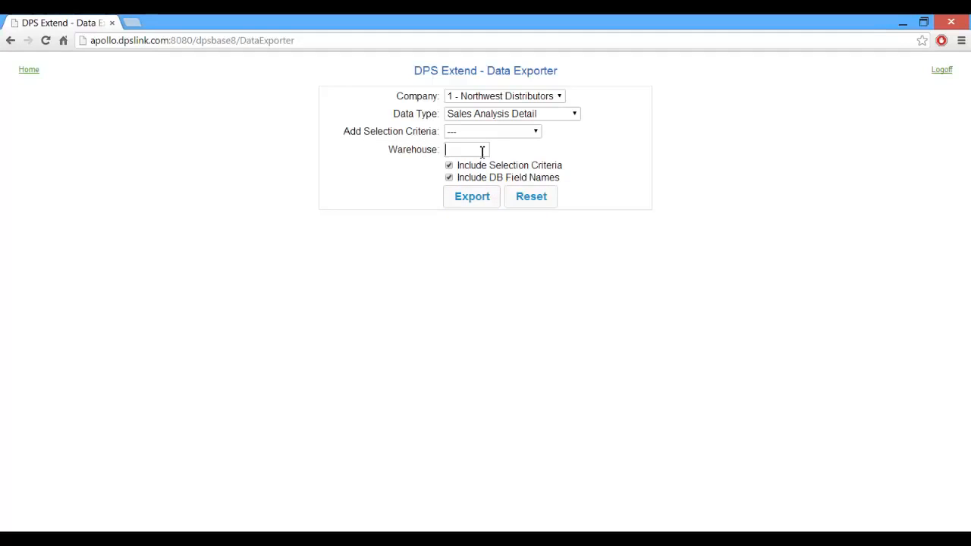
pyautogui.write('INDY')
pyautogui.click(476, 197)
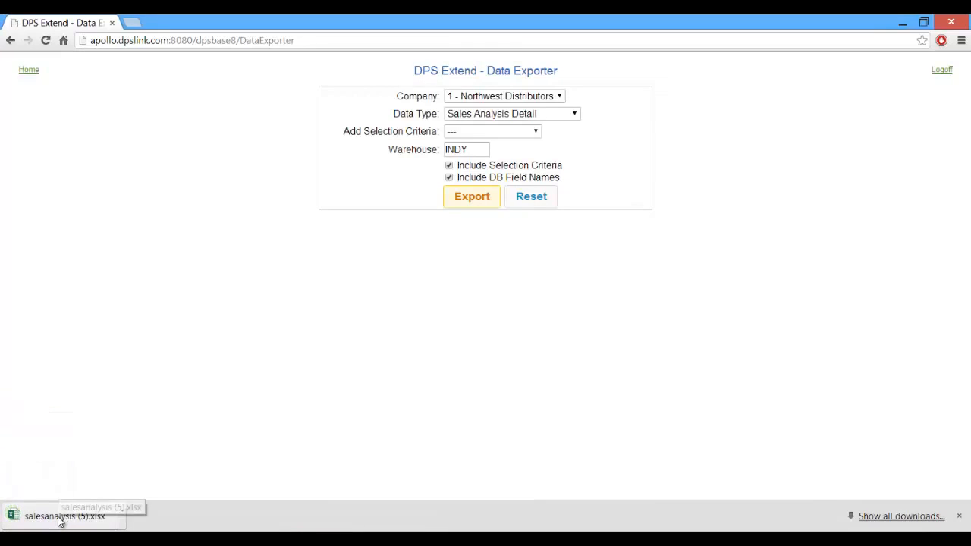
# - Open salesanalysis (5).xlsx in Excel and zoom out to see the whole data block
pyautogui.click(60, 521)
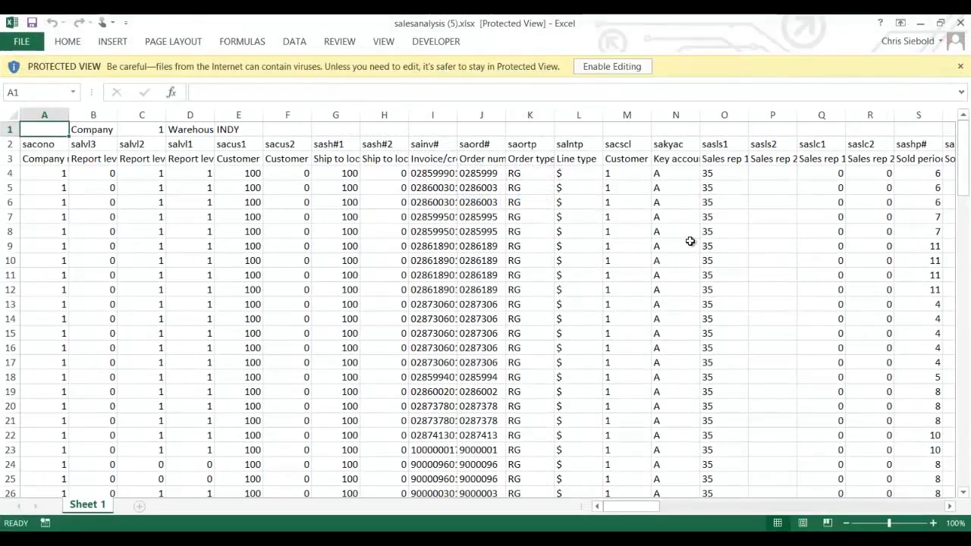
pyautogui.click(848, 525)
pyautogui.click(849, 525)
pyautogui.click(849, 524)
pyautogui.click(849, 525)
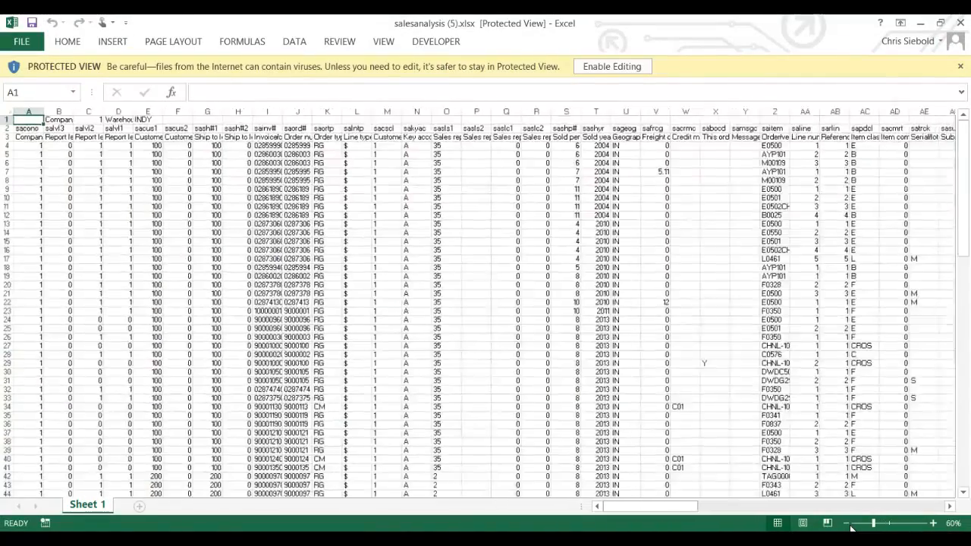
pyautogui.click(849, 524)
pyautogui.click(849, 525)
pyautogui.click(849, 525)
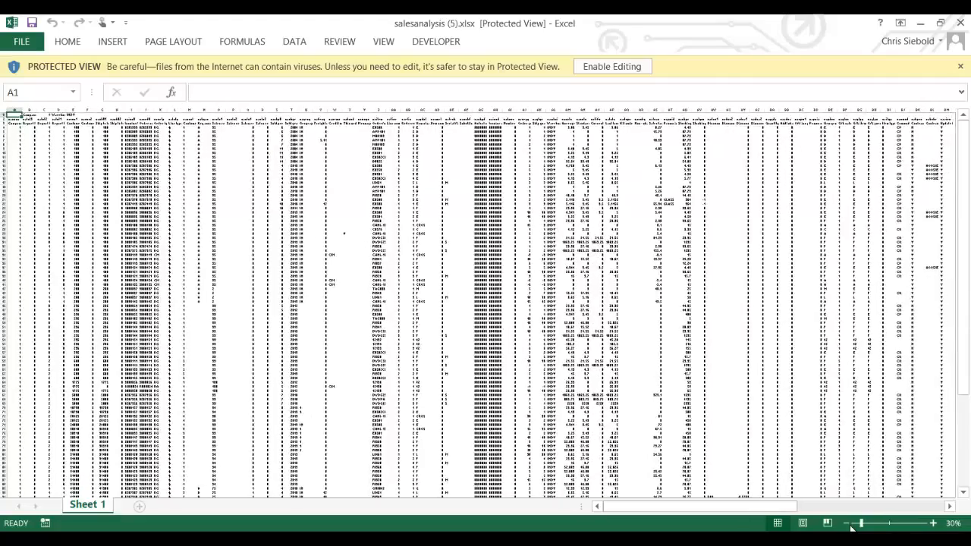
pyautogui.click(850, 525)
pyautogui.click(849, 525)
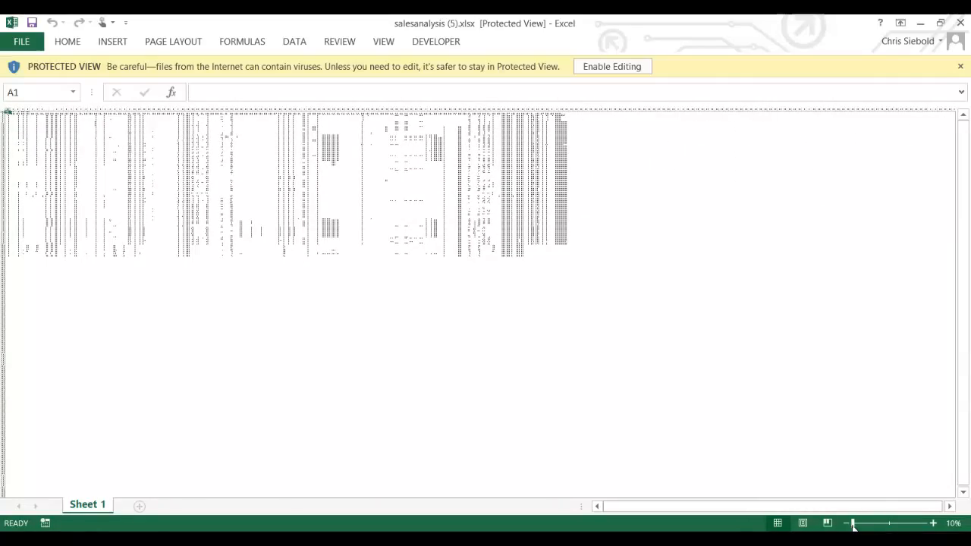
# - Zoom back in to a readable size and browse across the item, customer and vendor columns
pyautogui.click(933, 524)
pyautogui.click(933, 523)
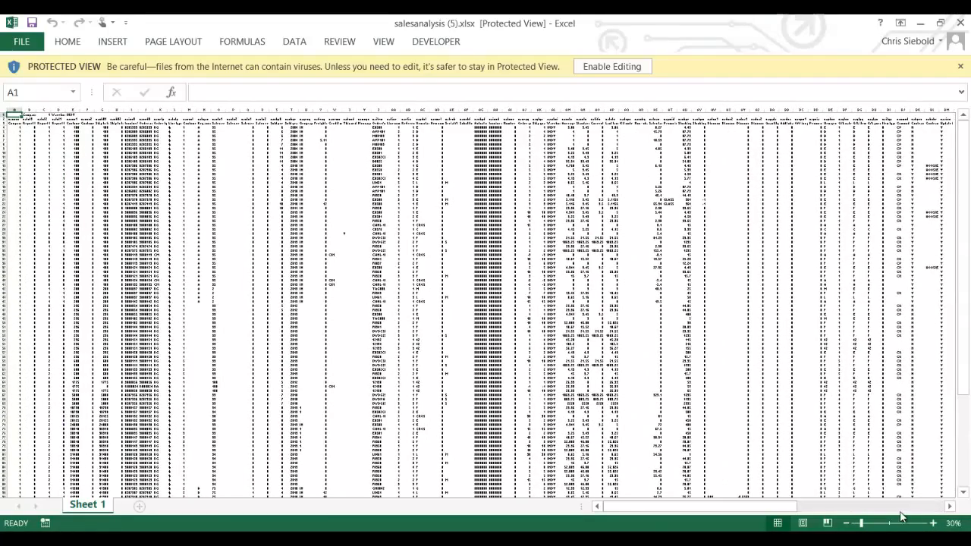
pyautogui.click(933, 523)
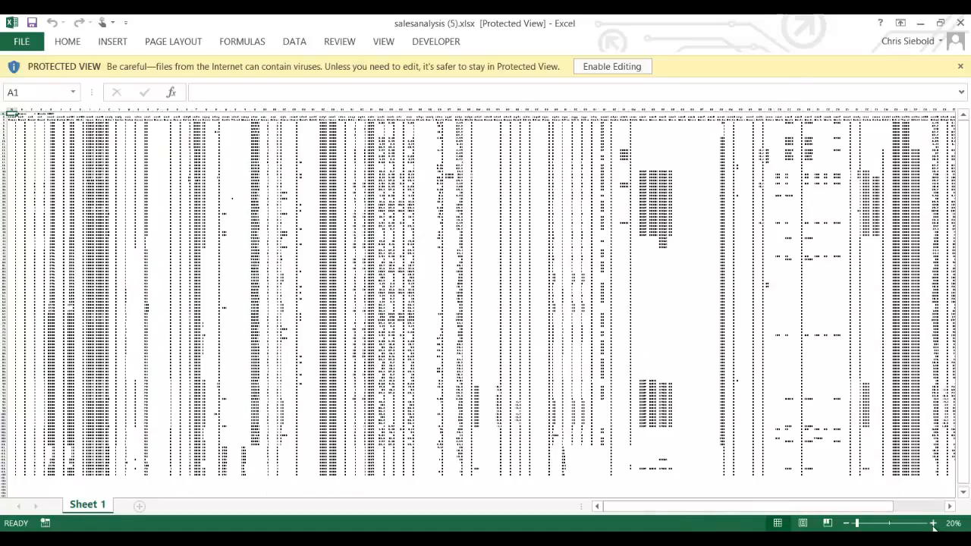
pyautogui.click(933, 523)
pyautogui.click(933, 523)
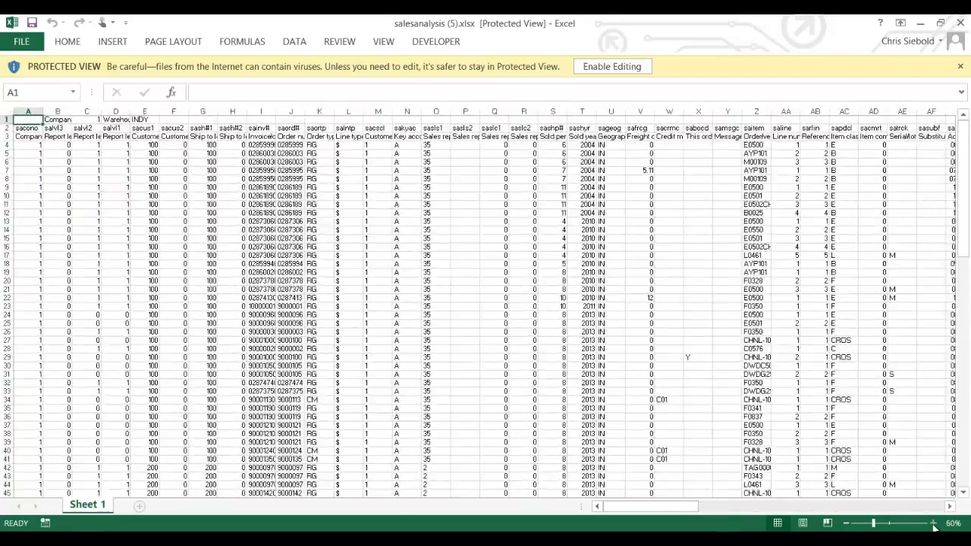
pyautogui.click(933, 523)
pyautogui.click(933, 524)
pyautogui.click(933, 523)
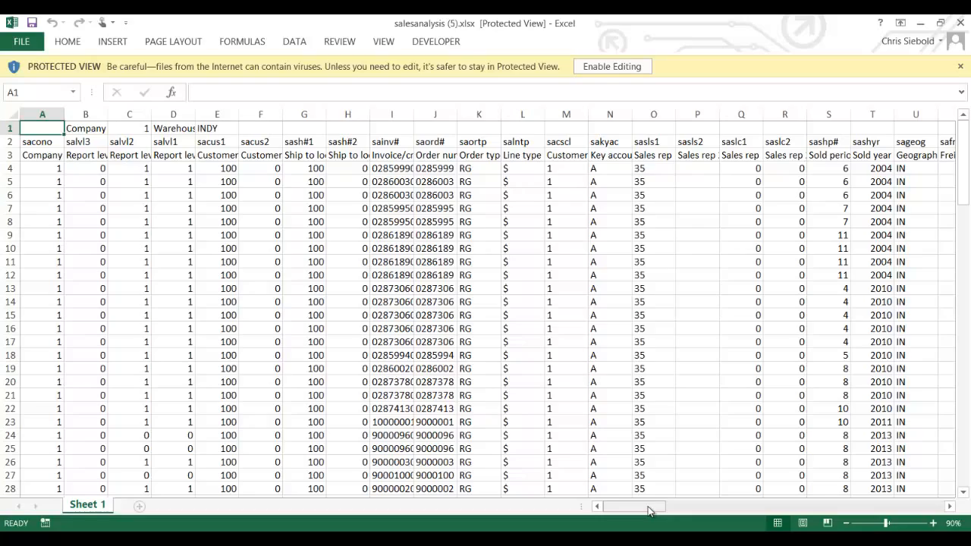
pyautogui.moveTo(647, 502); pyautogui.dragTo(738, 508)
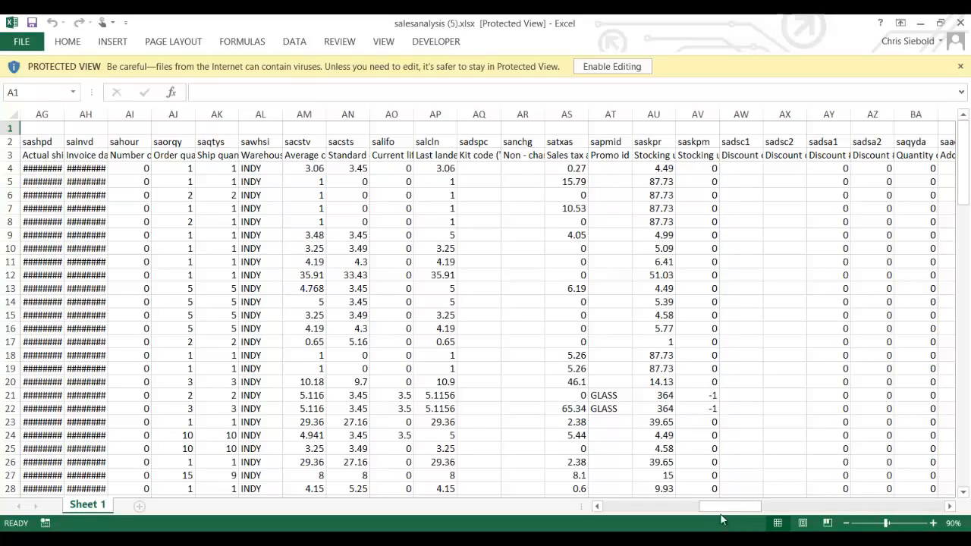
pyautogui.moveTo(723, 514); pyautogui.dragTo(920, 507)
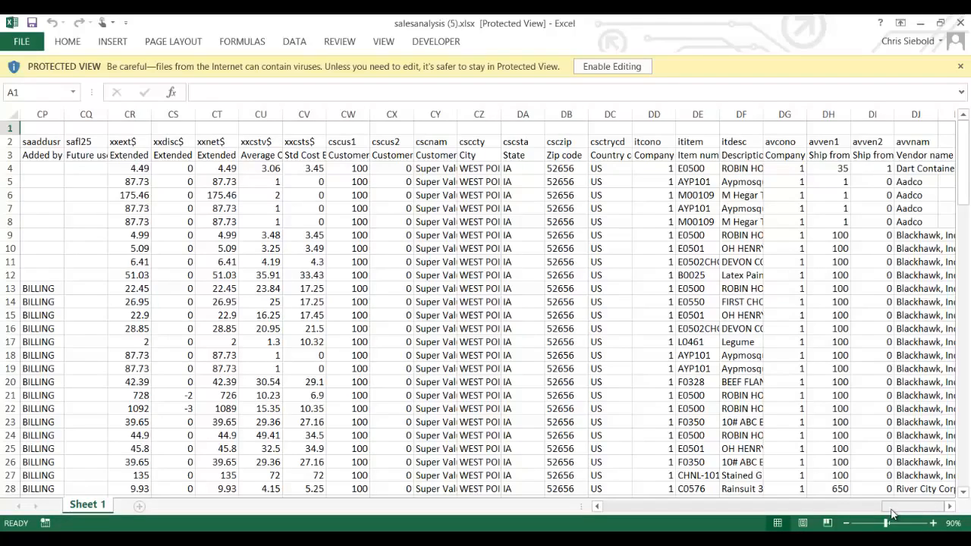
# - Leave Excel to re-export the data and open the newer salesanalysis (7).xlsx
pyautogui.click(884, 540)
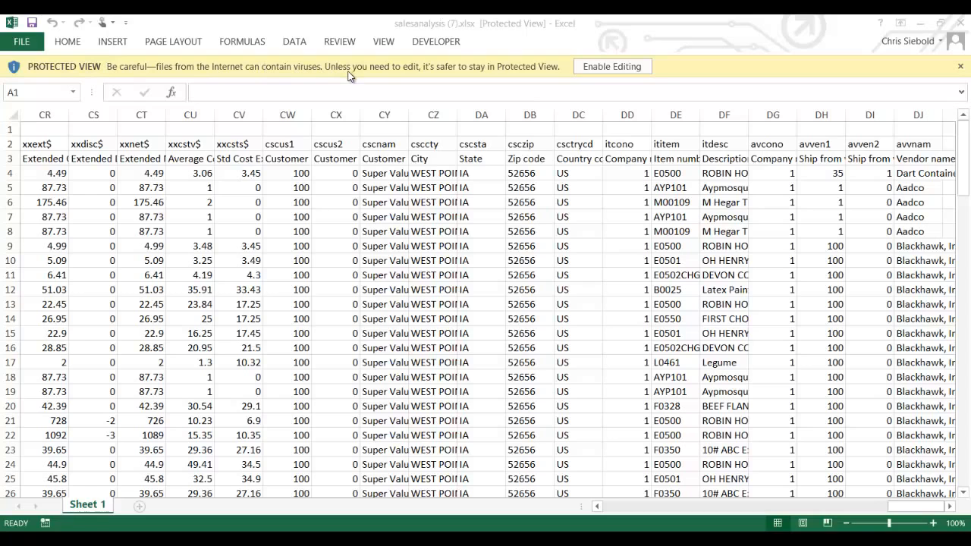
# - Enable editing on the Protected View workbook
pyautogui.click(627, 69)
pyautogui.click(622, 67)
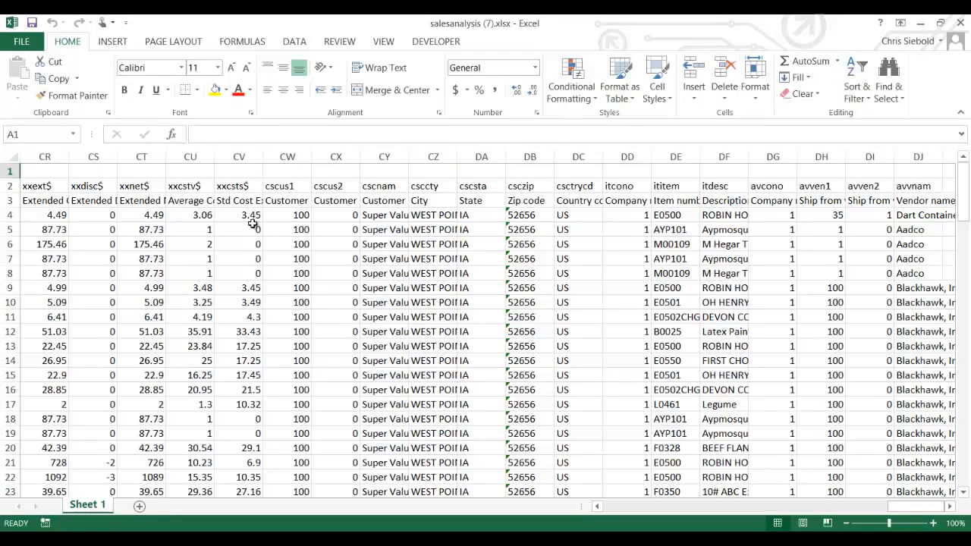
pyautogui.moveTo(915, 506); pyautogui.dragTo(612, 505)
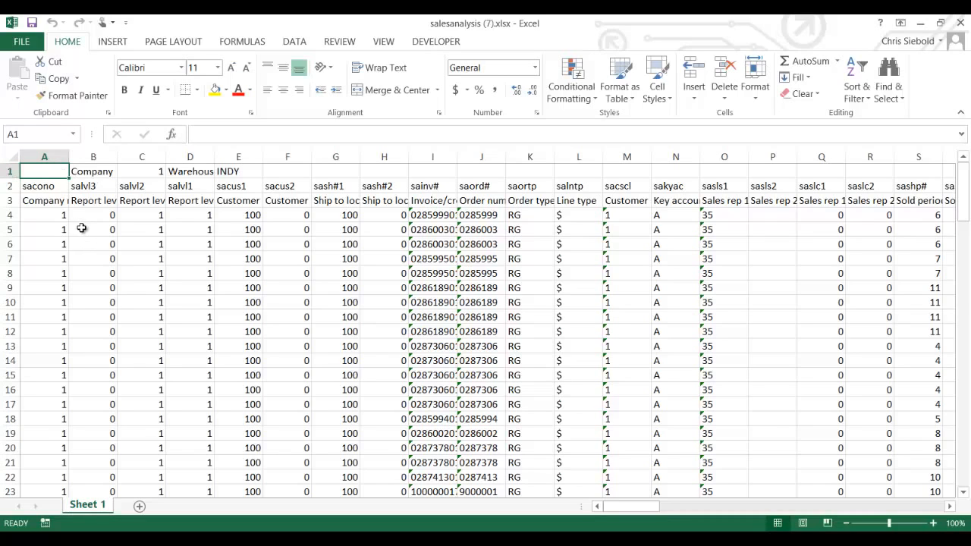
pyautogui.click(44, 188)
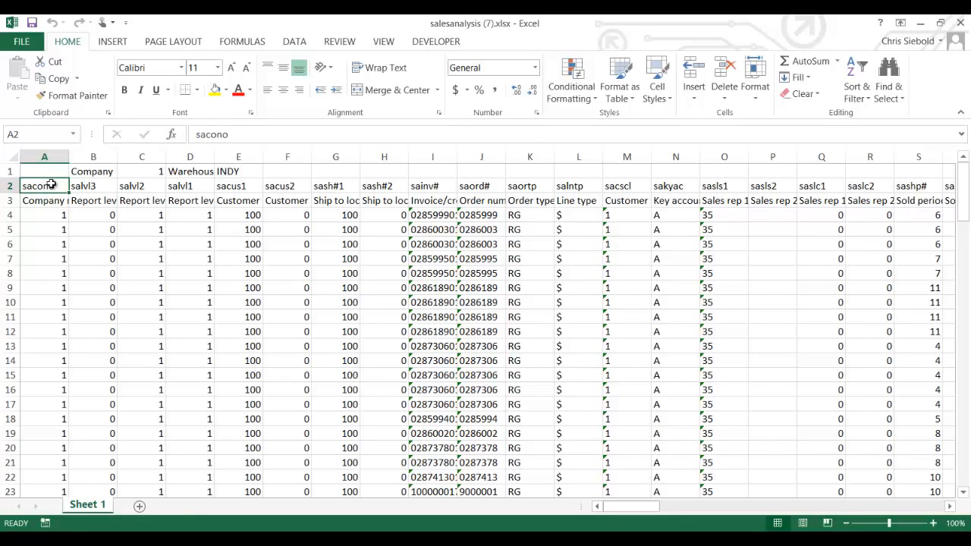
# - Delete rows 1 and 2 so the descriptive column titles sit in row 1
pyautogui.click(7, 172)
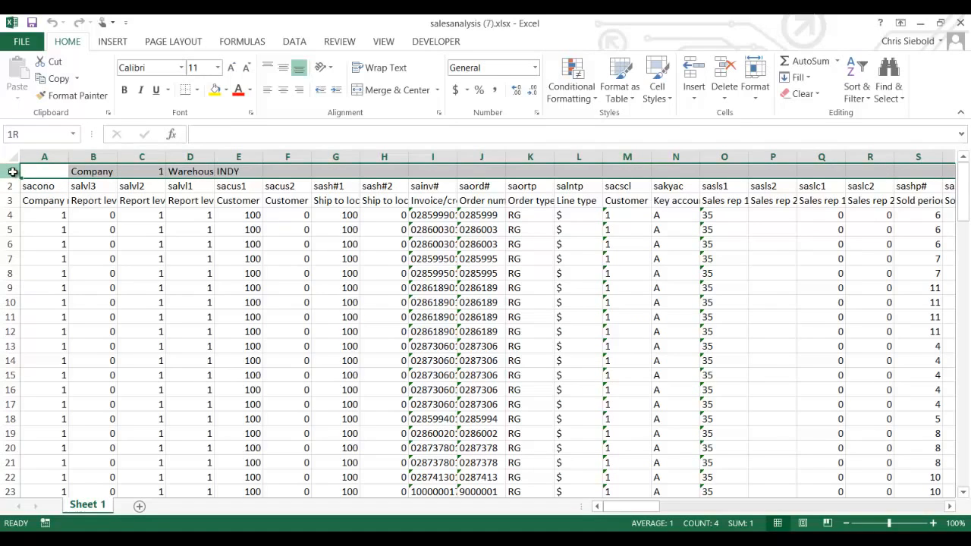
pyautogui.moveTo(12, 172); pyautogui.dragTo(13, 191)
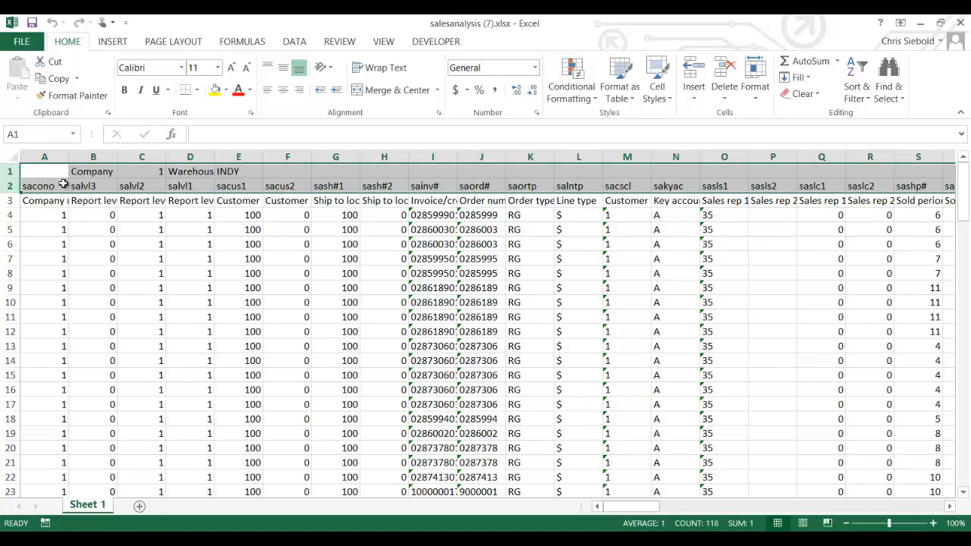
pyautogui.rightClick(6, 170)
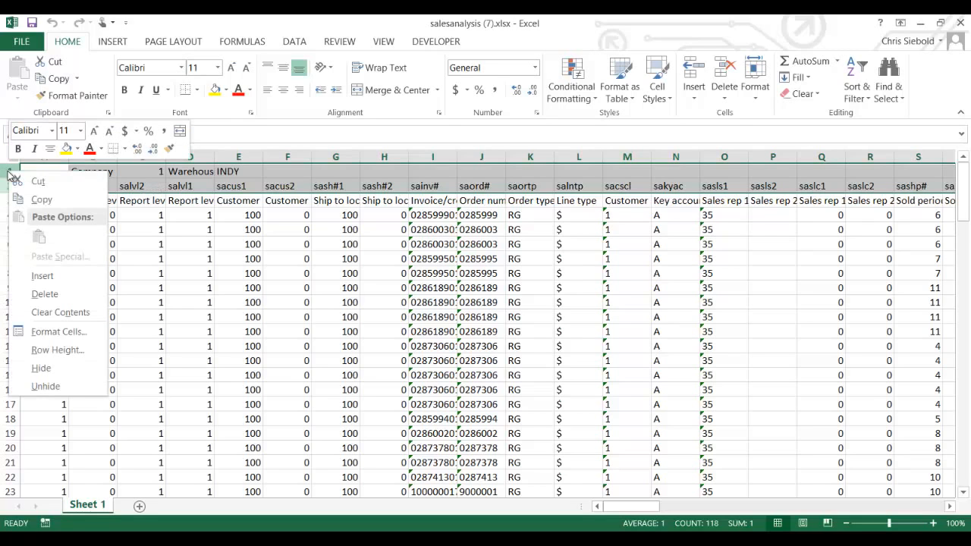
pyautogui.click(59, 303)
pyautogui.click(190, 230)
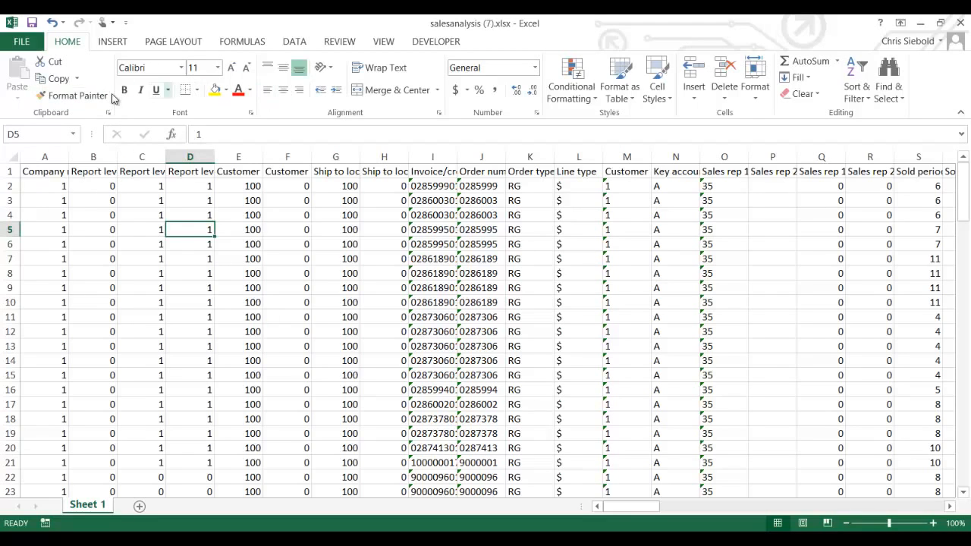
# - Start a PivotTable from the Insert ribbon for the data range A1:DJ118
pyautogui.click(113, 43)
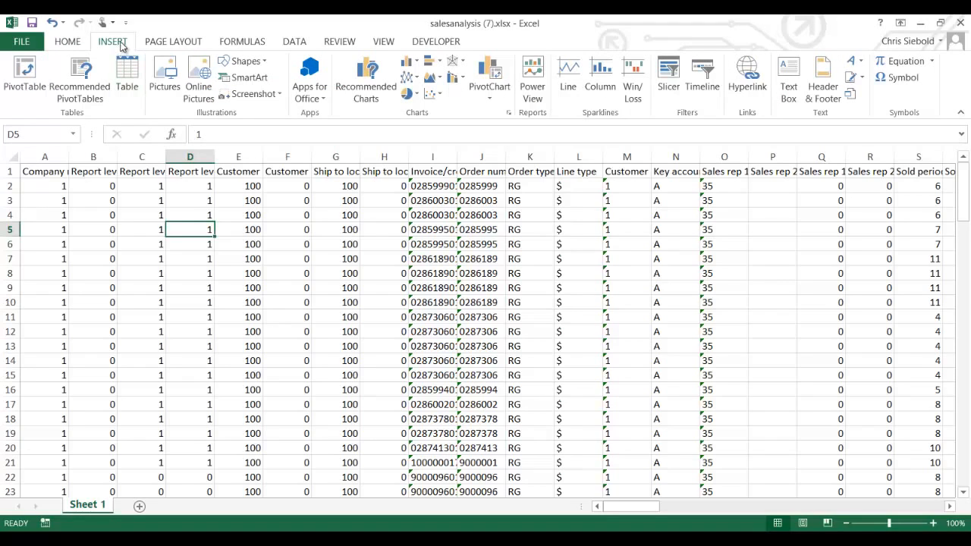
pyautogui.click(25, 90)
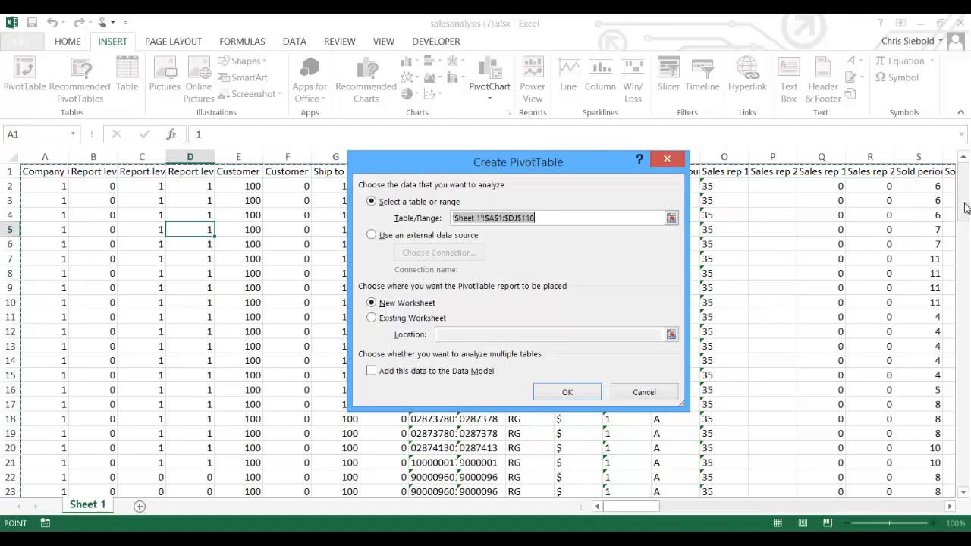
# - Scroll the sheet to check the range 'Sheet 1'!$A$1:$DJ$118 with New Worksheet as destination
pyautogui.moveTo(965, 207); pyautogui.dragTo(961, 474)
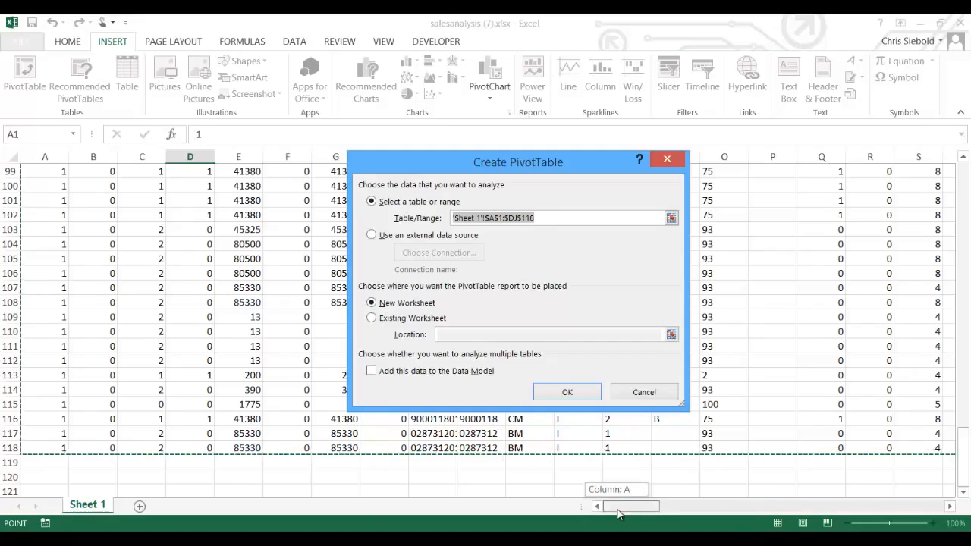
pyautogui.moveTo(618, 514); pyautogui.dragTo(931, 516)
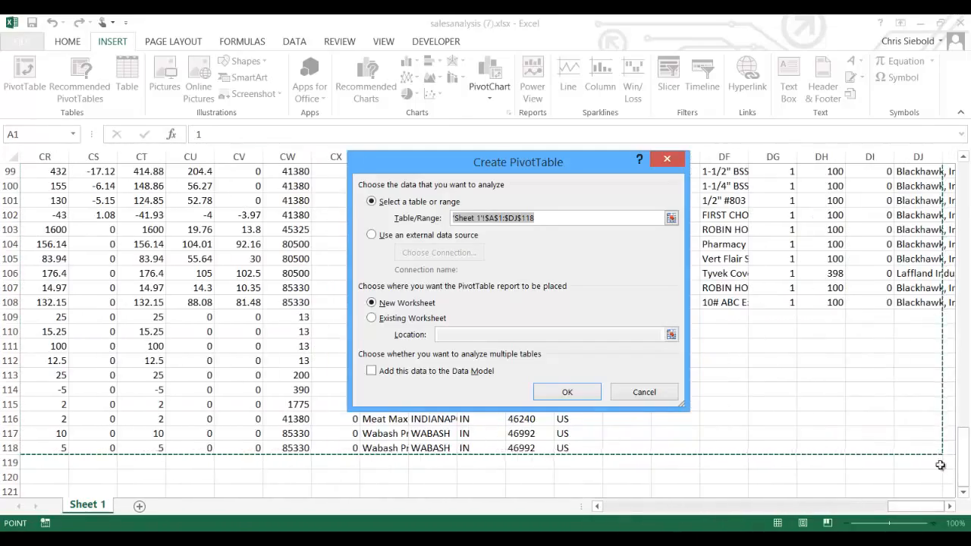
pyautogui.moveTo(965, 477); pyautogui.dragTo(967, 171)
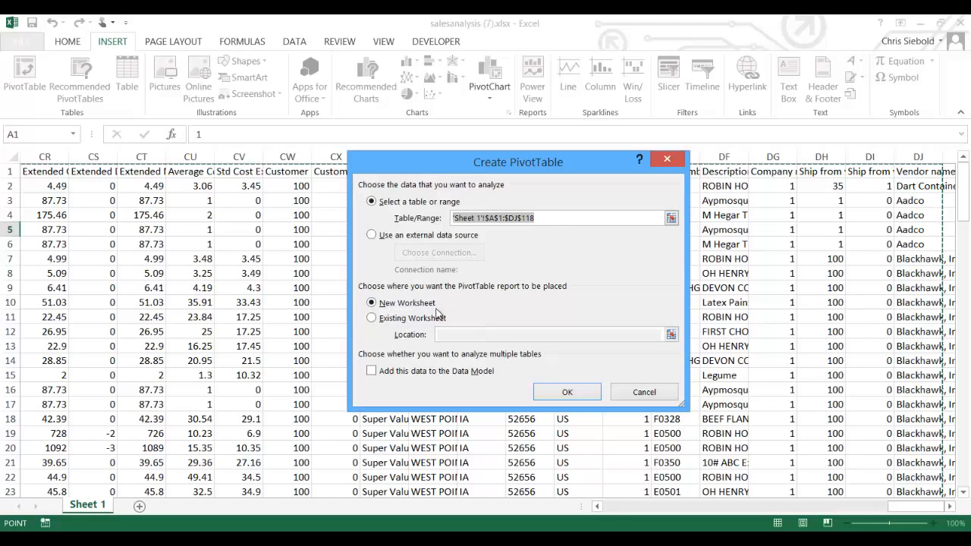
# - Create PivotTable1 on a new Sheet1, glance at the Sheet 1 source data, and return
pyautogui.click(568, 392)
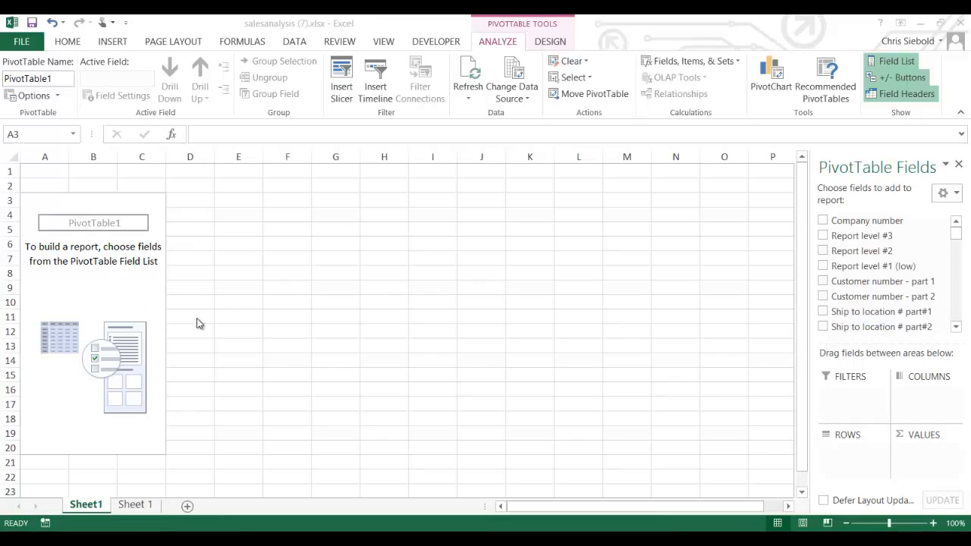
pyautogui.click(137, 510)
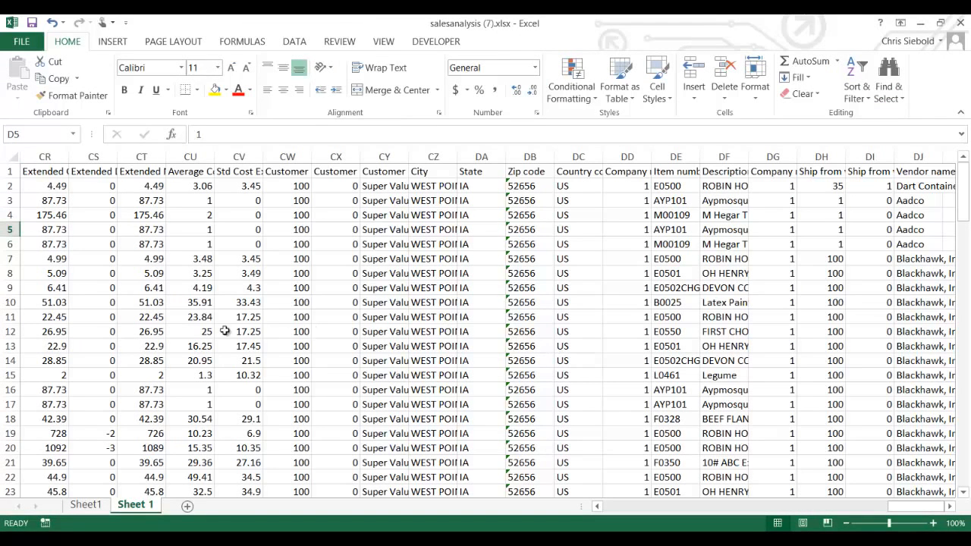
pyautogui.click(87, 505)
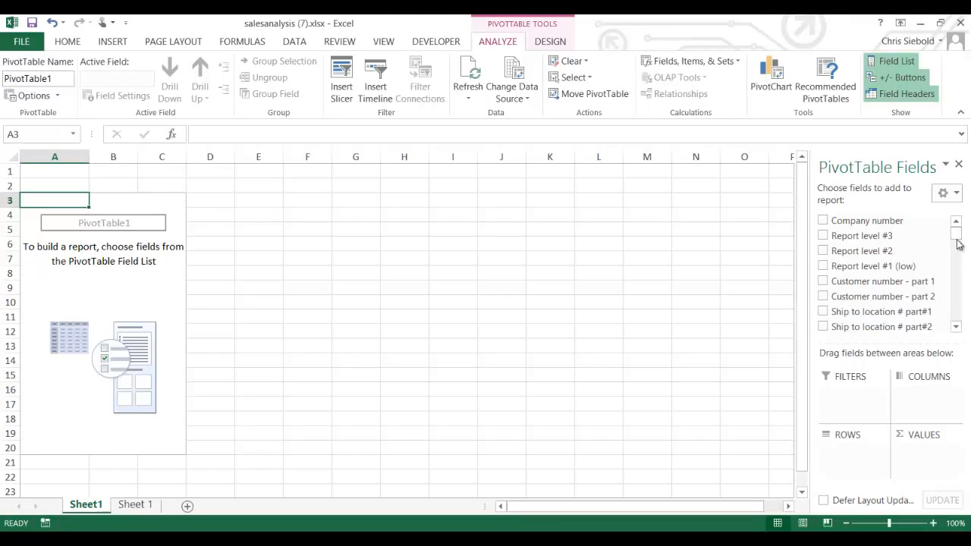
pyautogui.moveTo(957, 243)
pyautogui.mouseDown()
pyautogui.moveTo(960, 258)
pyautogui.moveTo(957, 234)
pyautogui.mouseUp()
pyautogui.click(956, 327)
pyautogui.click(957, 328)
pyautogui.click(956, 327)
pyautogui.click(957, 327)
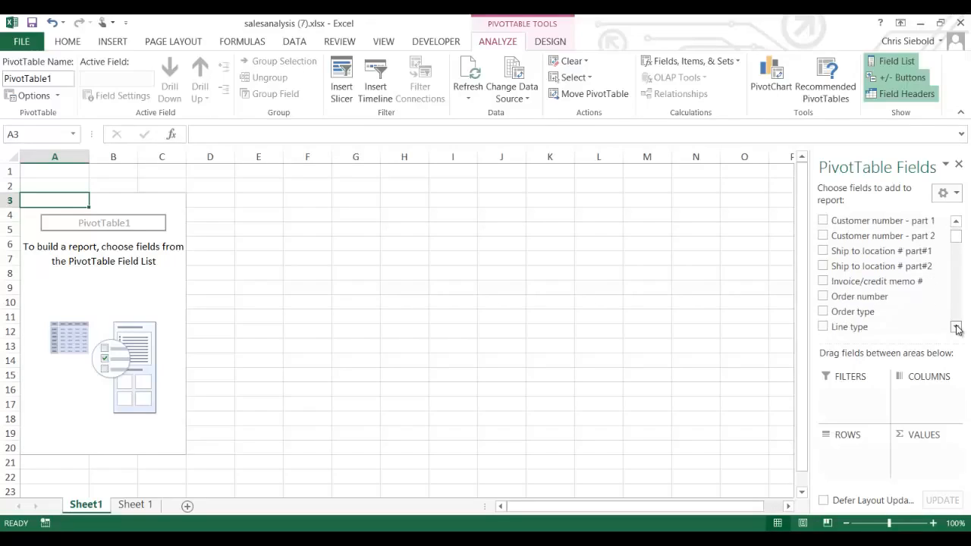
pyautogui.click(957, 328)
pyautogui.click(957, 328)
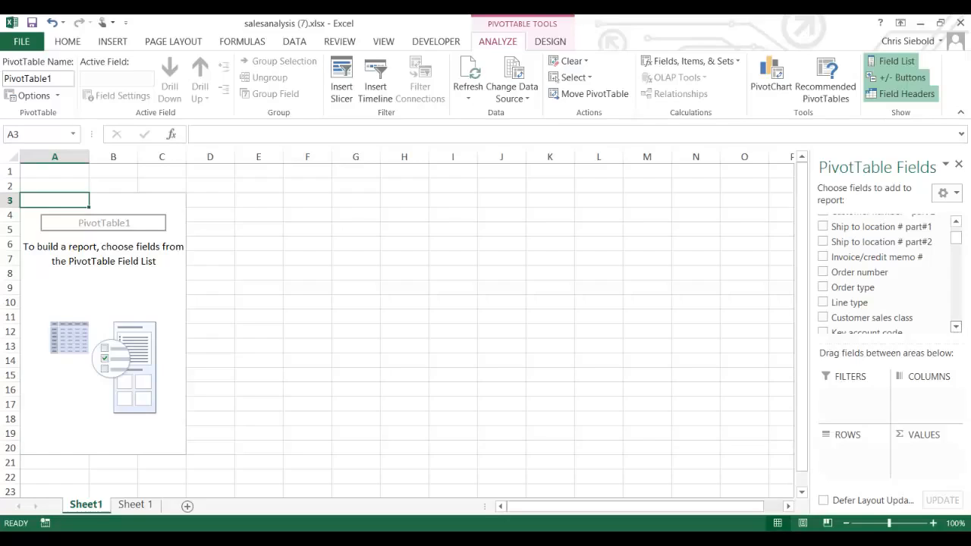
pyautogui.click(956, 327)
pyautogui.click(956, 327)
pyautogui.click(957, 327)
pyautogui.click(956, 327)
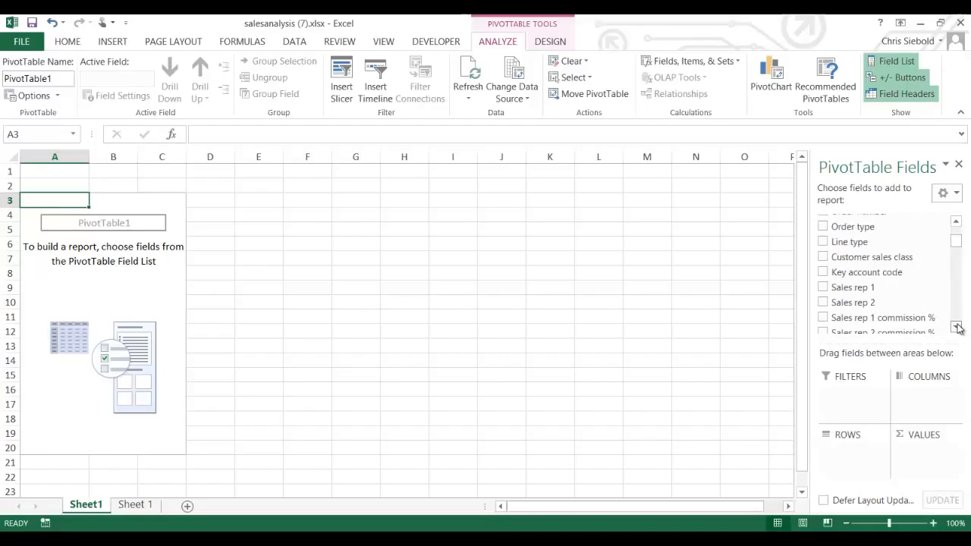
pyautogui.click(957, 327)
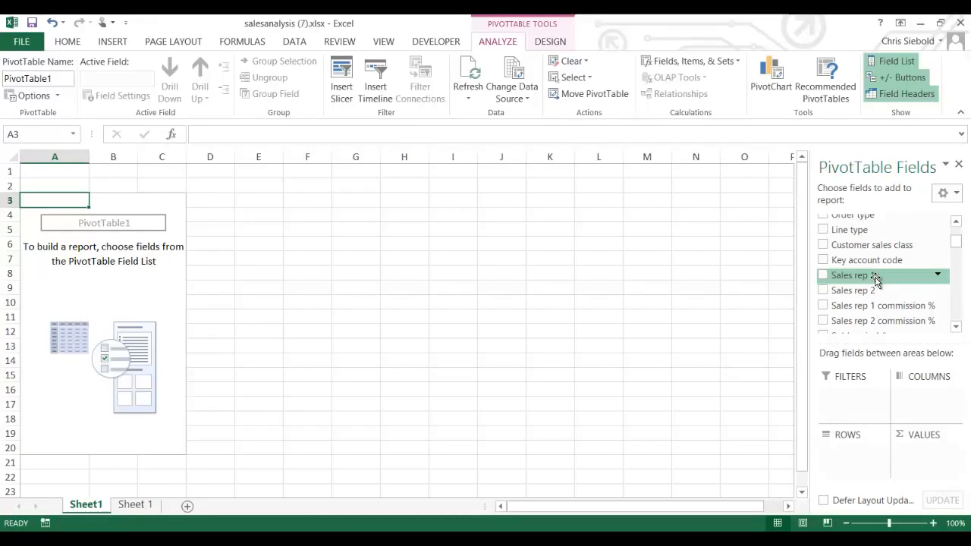
# - Put Sales rep 1 in the ROWS area, listing reps 100, 2, 30, 35, 75, 93 and 94
pyautogui.click(823, 276)
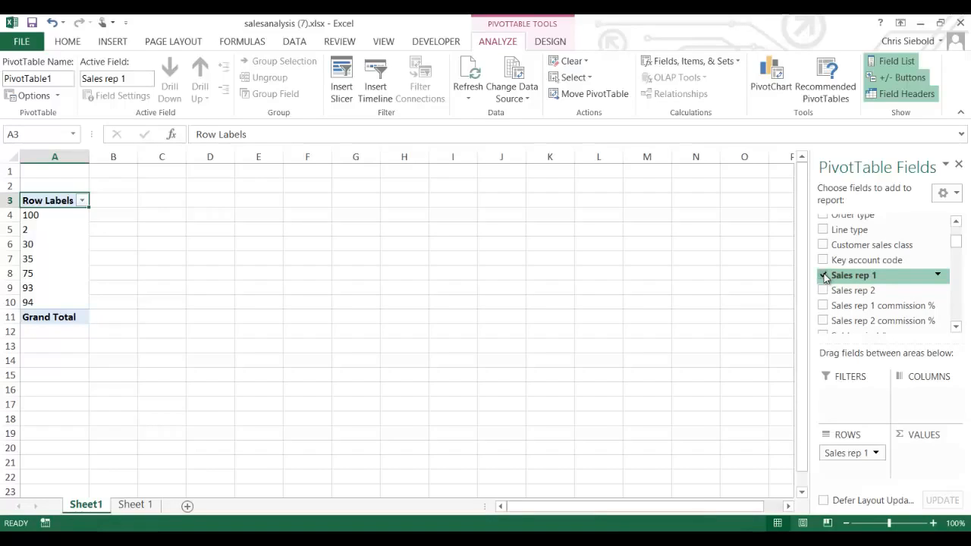
pyautogui.click(824, 276)
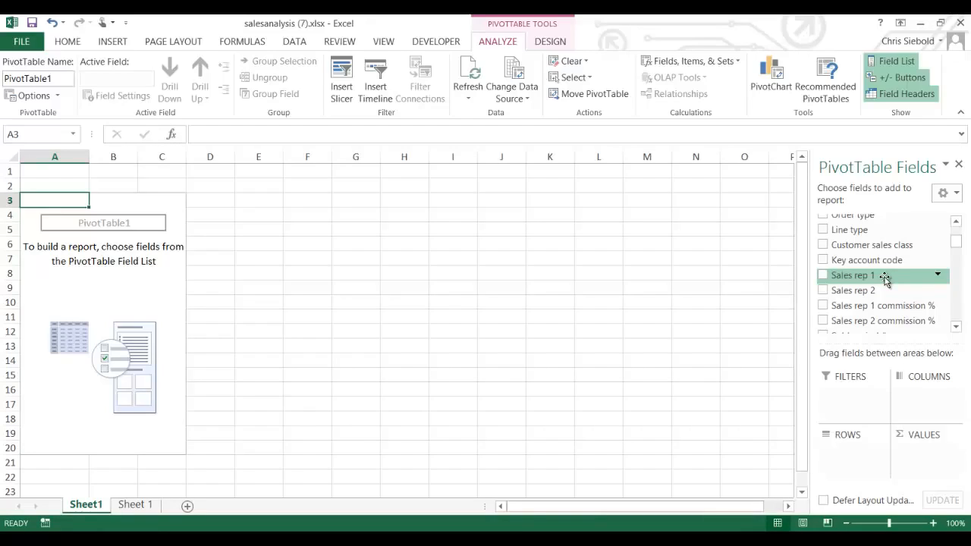
pyautogui.moveTo(884, 279); pyautogui.dragTo(860, 462)
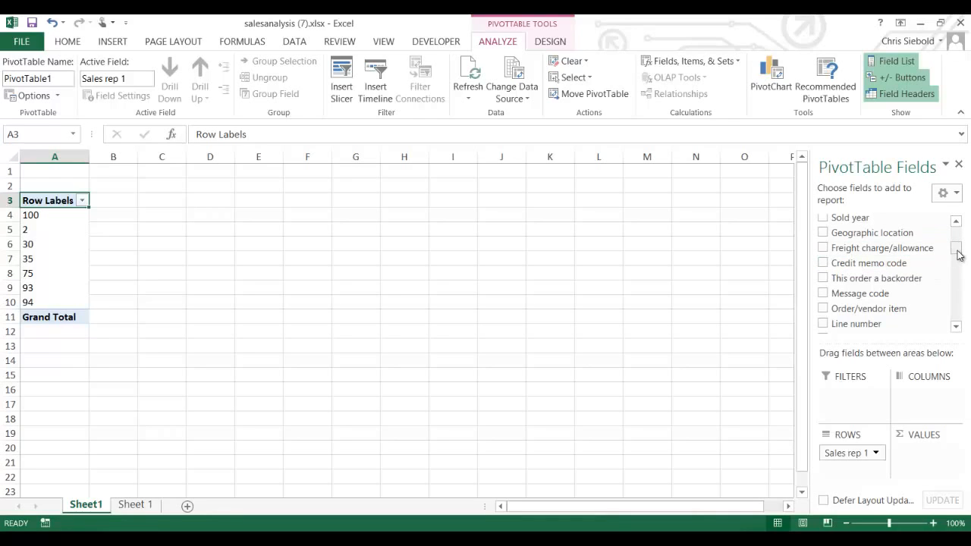
# - Scroll the field list to Customer name and place it in the COLUMNS area
pyautogui.moveTo(957, 255); pyautogui.dragTo(959, 322)
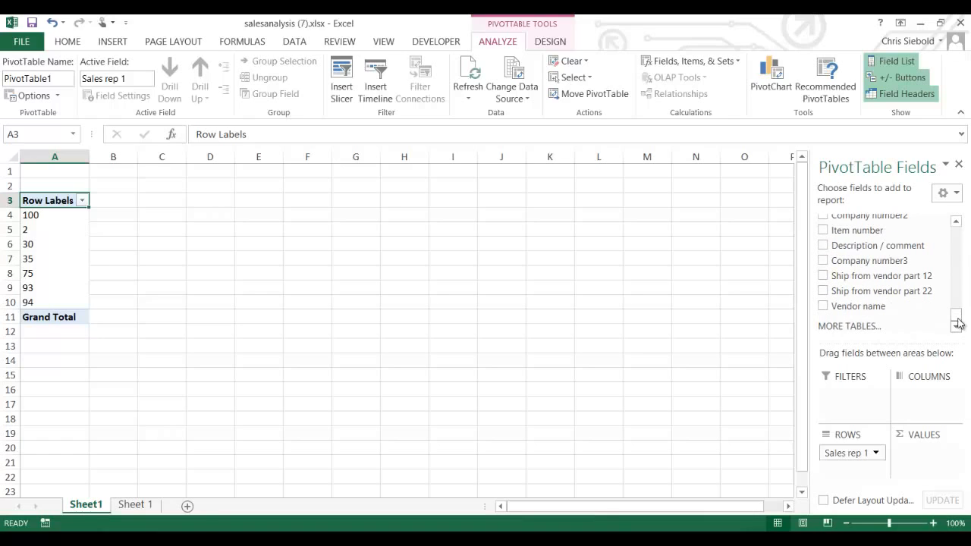
pyautogui.click(958, 224)
pyautogui.click(958, 224)
pyautogui.click(958, 224)
pyautogui.click(958, 225)
pyautogui.click(958, 224)
pyautogui.click(958, 225)
pyautogui.click(958, 225)
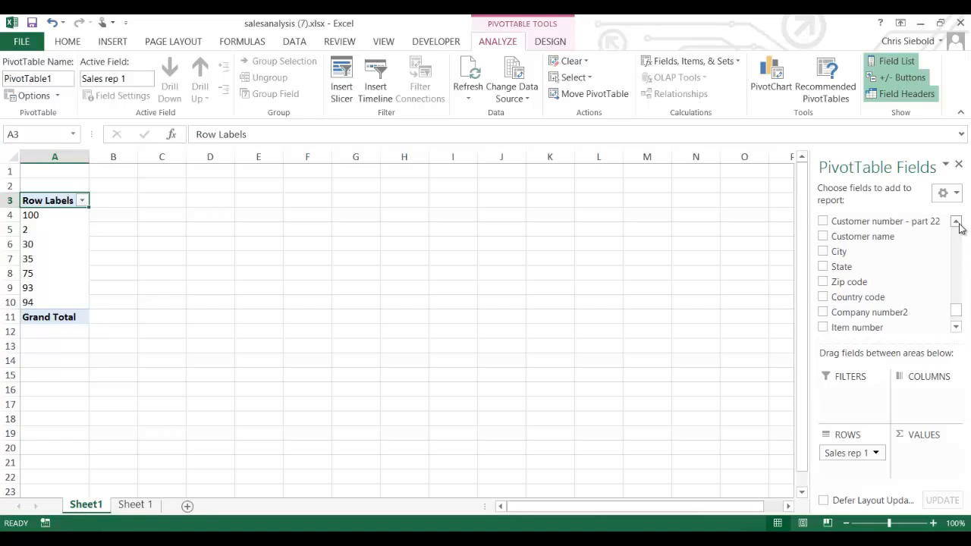
pyautogui.click(958, 225)
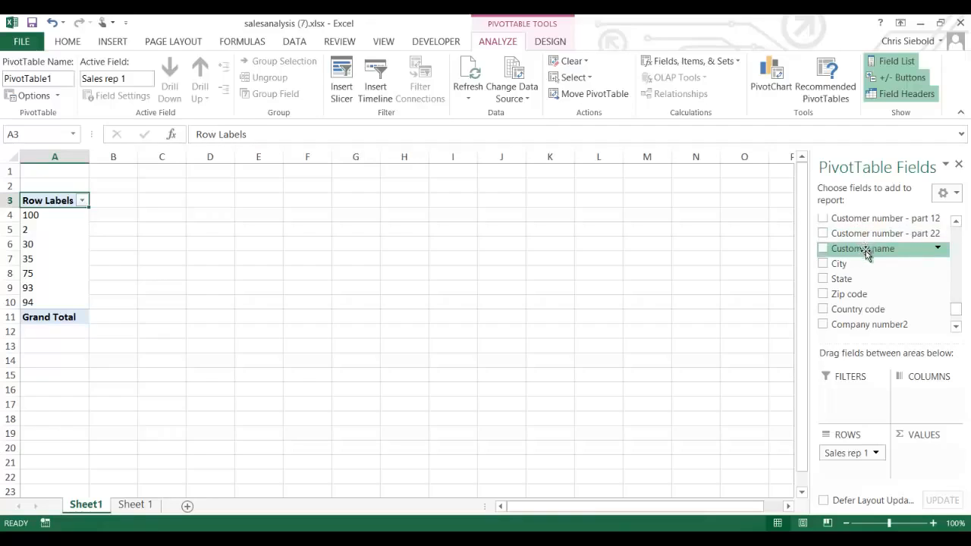
pyautogui.moveTo(865, 247); pyautogui.dragTo(930, 395)
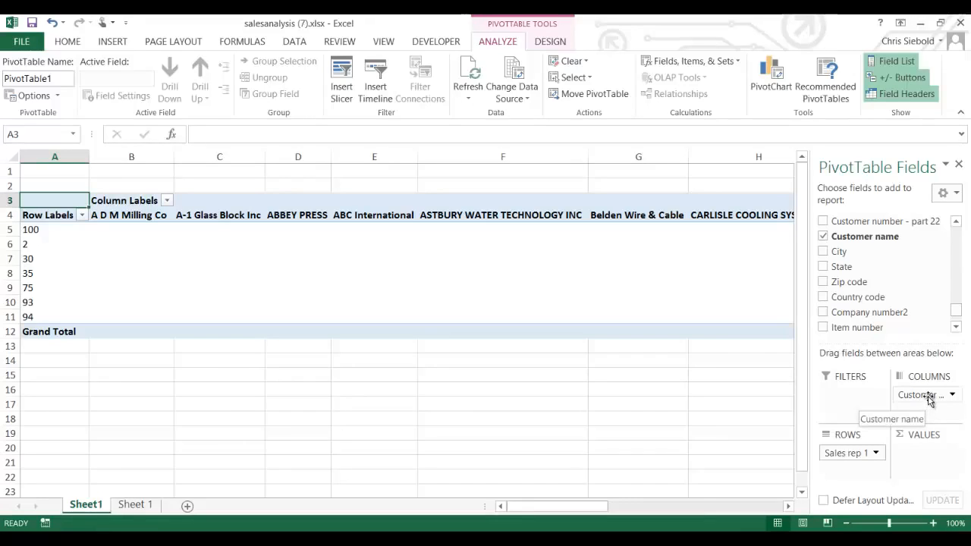
pyautogui.moveTo(930, 400); pyautogui.dragTo(871, 452)
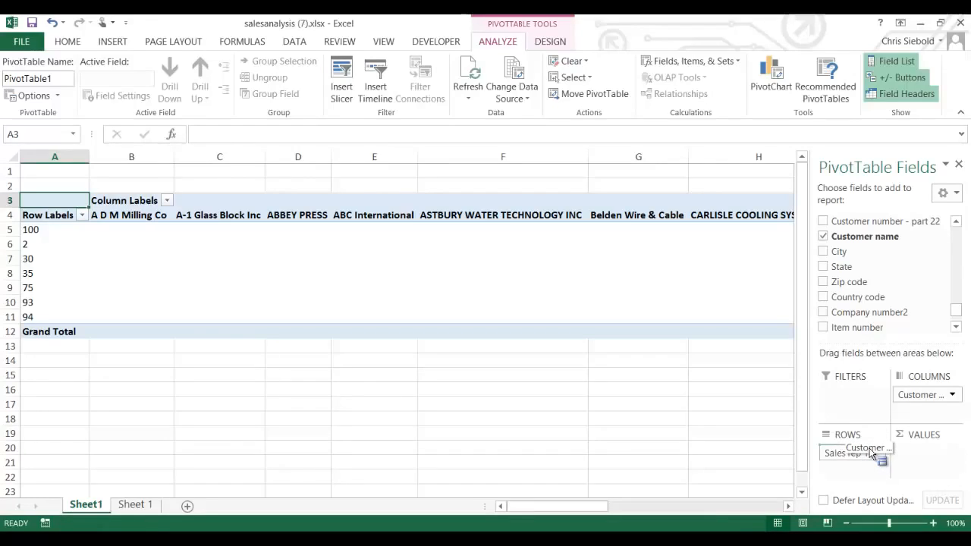
# - Move Customer name into ROWS beneath Sales rep 1, e.g. ABC International under rep 2
pyautogui.moveTo(871, 452)
pyautogui.mouseDown()
pyautogui.moveTo(870, 470)
pyautogui.moveTo(869, 445)
pyautogui.mouseUp()
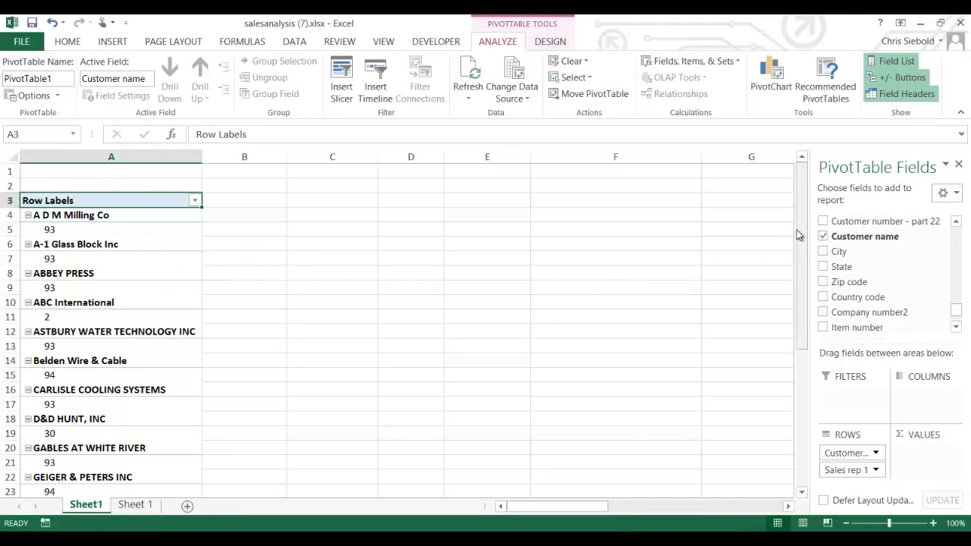
pyautogui.moveTo(798, 235)
pyautogui.mouseDown()
pyautogui.moveTo(802, 393)
pyautogui.moveTo(817, 367)
pyautogui.moveTo(801, 248)
pyautogui.mouseUp()
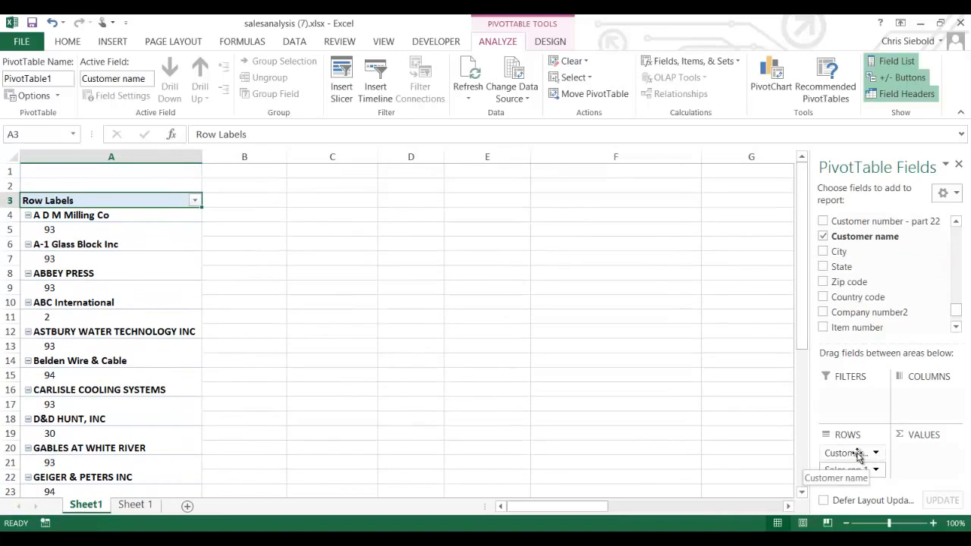
pyautogui.moveTo(857, 452); pyautogui.dragTo(863, 478)
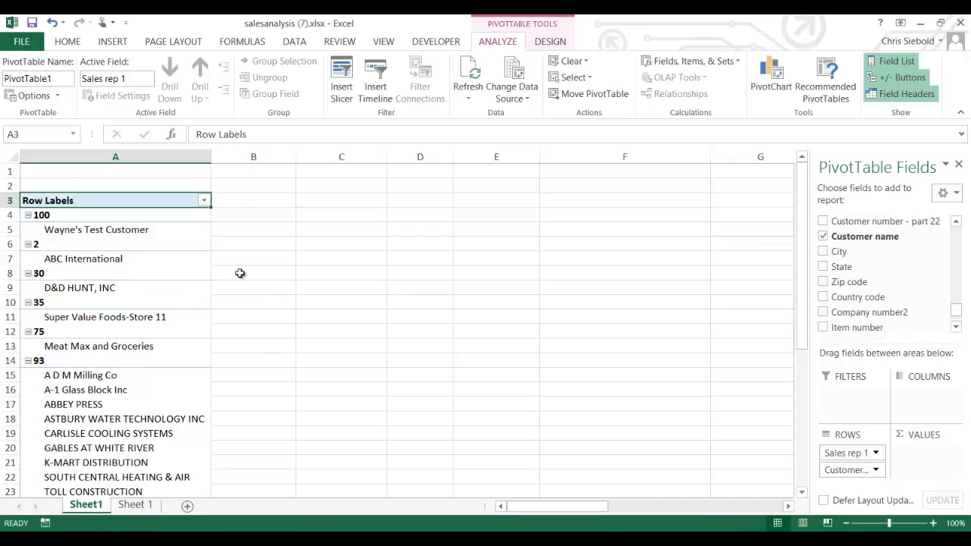
pyautogui.moveTo(805, 266); pyautogui.dragTo(808, 303)
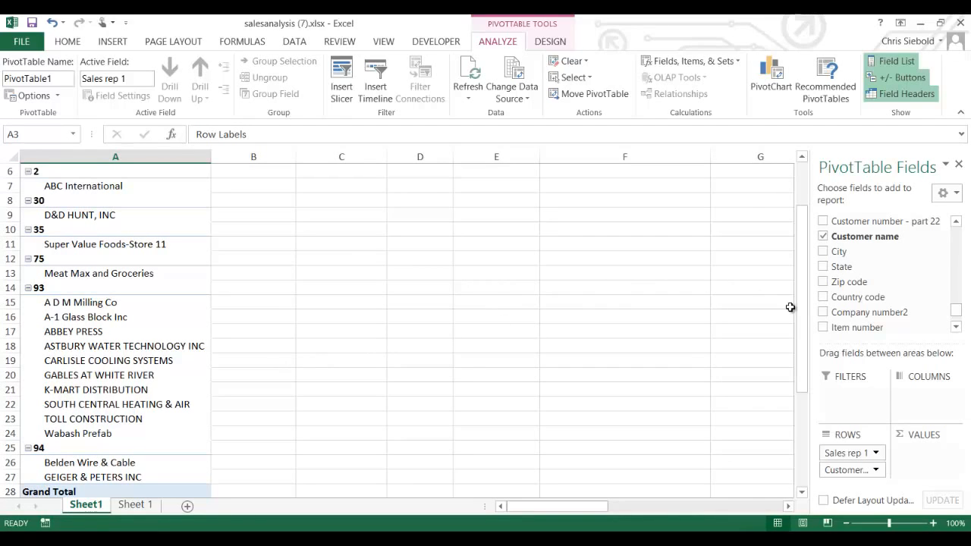
pyautogui.moveTo(801, 307); pyautogui.dragTo(803, 269)
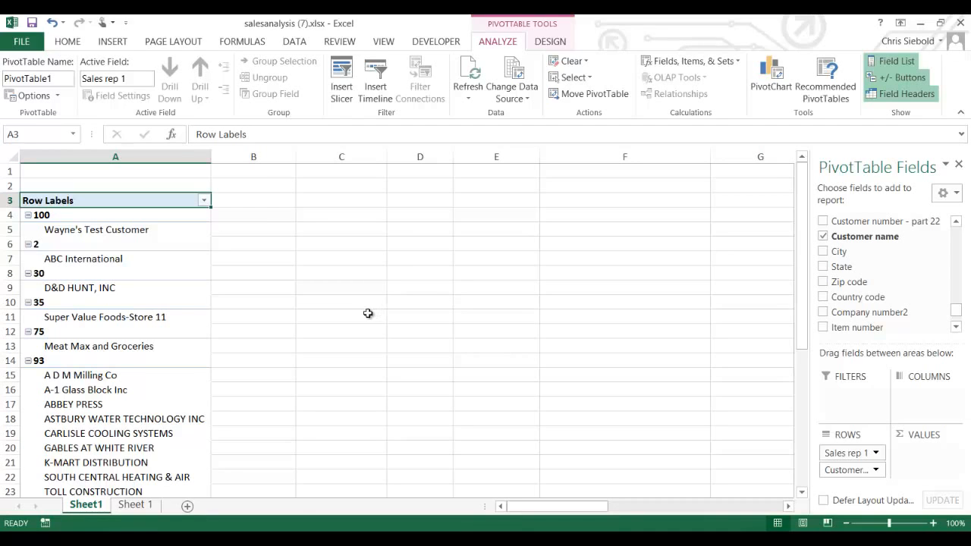
pyautogui.click(138, 506)
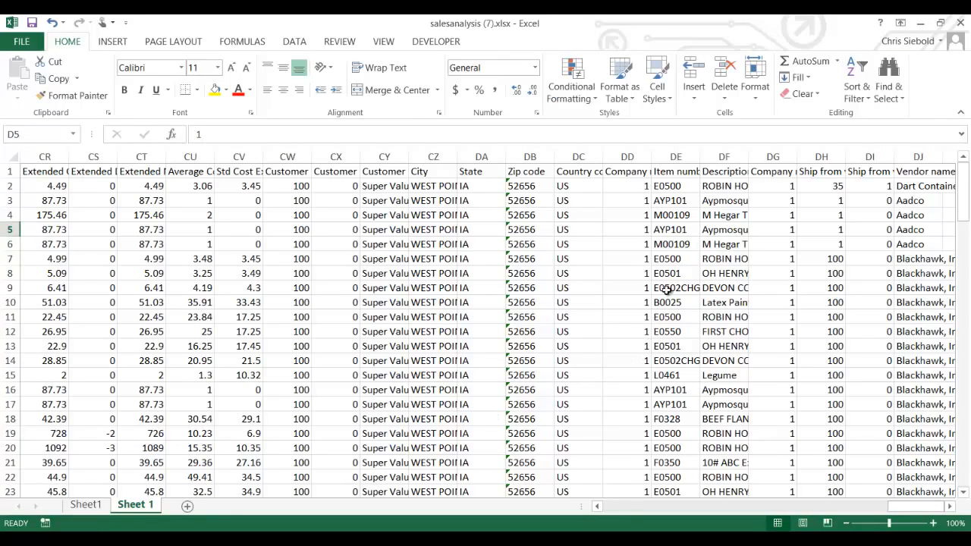
pyautogui.click(101, 506)
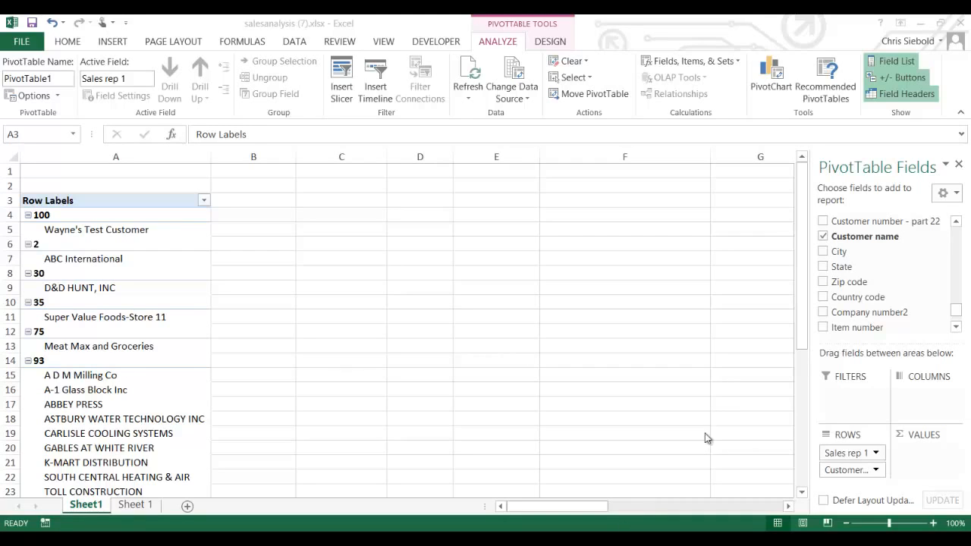
# - Remove the Sales rep 1 and Customer name fields from the PivotTable's ROWS area
pyautogui.moveTo(802, 324); pyautogui.dragTo(802, 341)
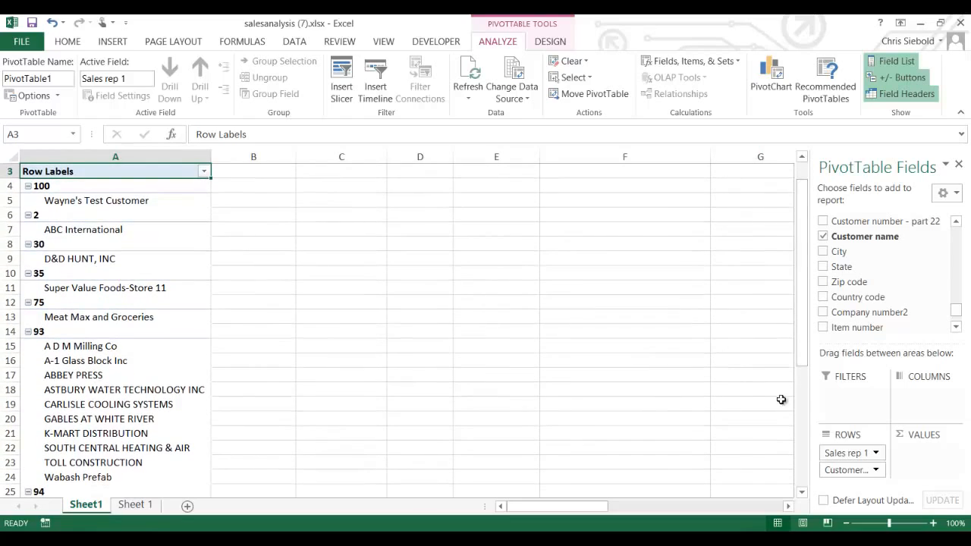
pyautogui.click(876, 454)
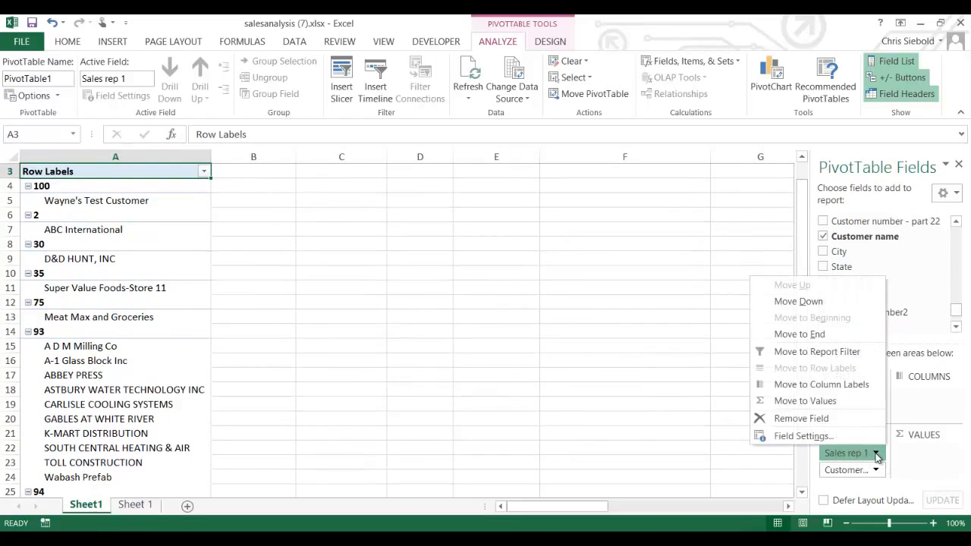
pyautogui.click(850, 420)
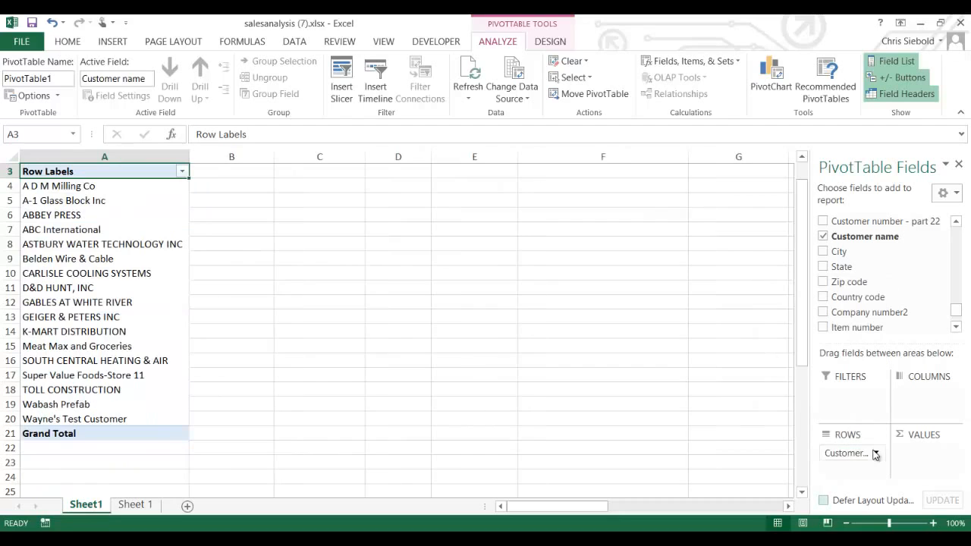
pyautogui.click(876, 453)
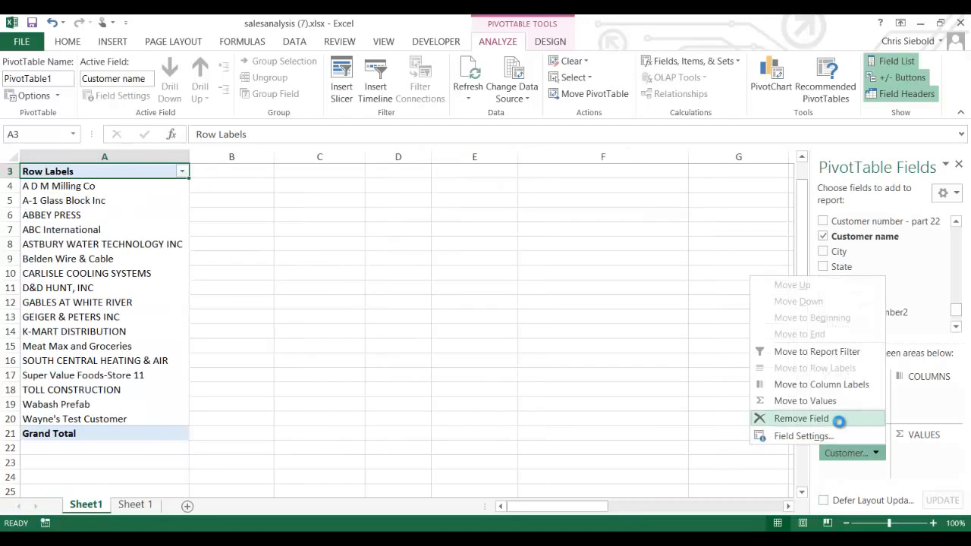
pyautogui.click(834, 417)
pyautogui.moveTo(796, 342); pyautogui.dragTo(779, 334)
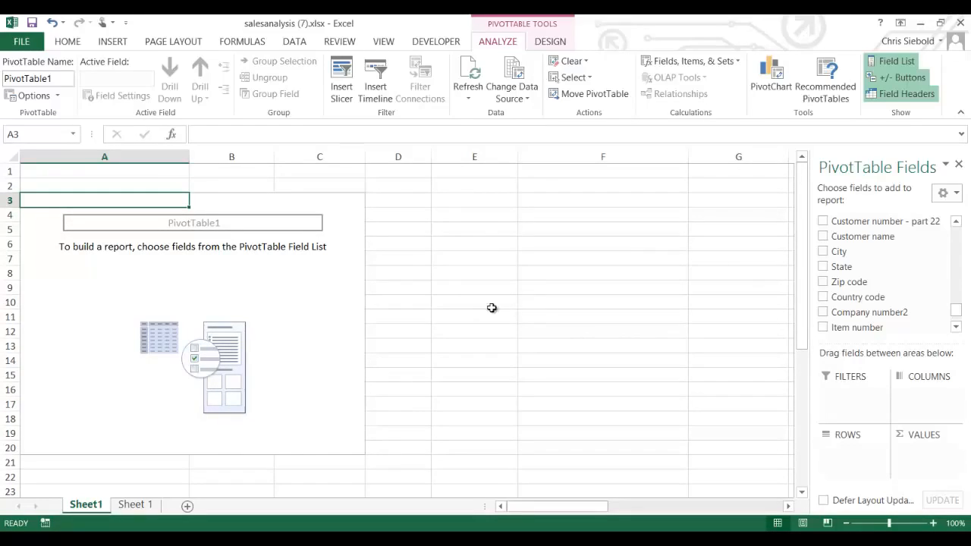
# - Add Item number to the PivotTable rows
pyautogui.click(955, 326)
pyautogui.click(955, 326)
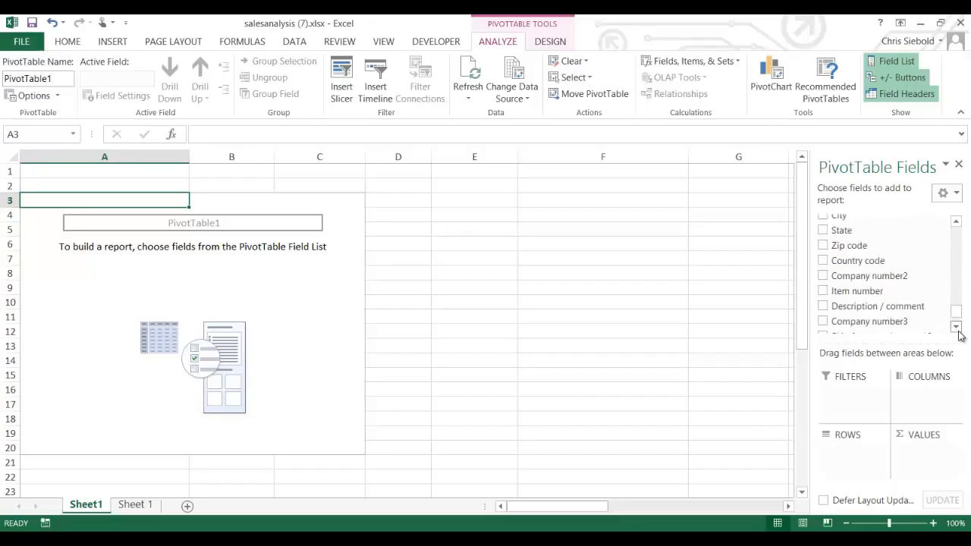
pyautogui.click(955, 326)
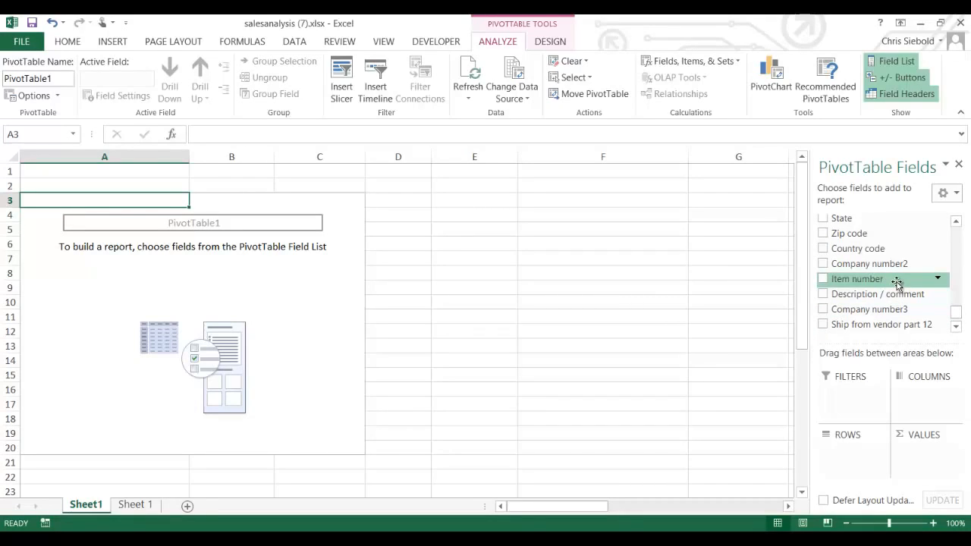
pyautogui.moveTo(895, 283); pyautogui.dragTo(861, 449)
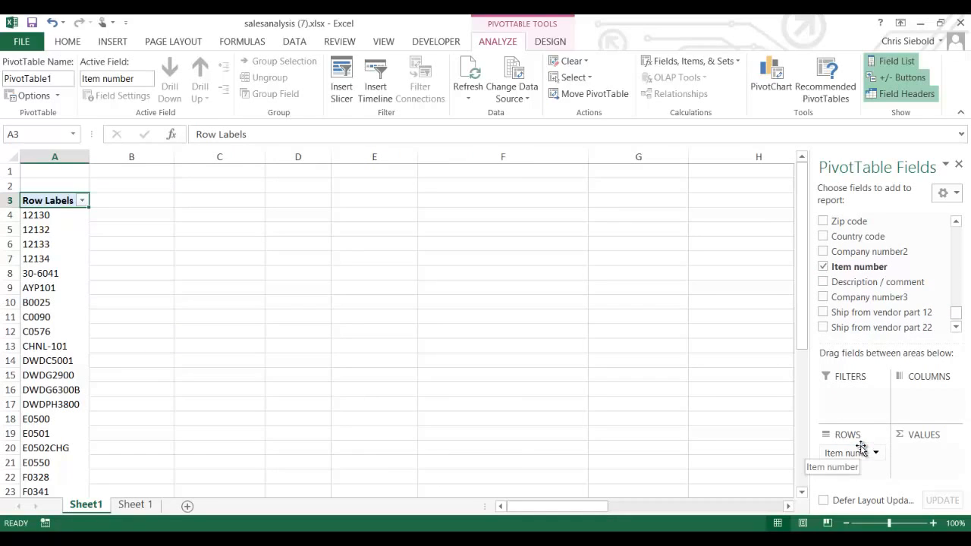
# - Add Average Cost Extended to VALUES as a sum, e.g. 422.24 for item 12130
pyautogui.click(957, 224)
pyautogui.click(956, 226)
pyautogui.click(957, 225)
pyautogui.click(957, 225)
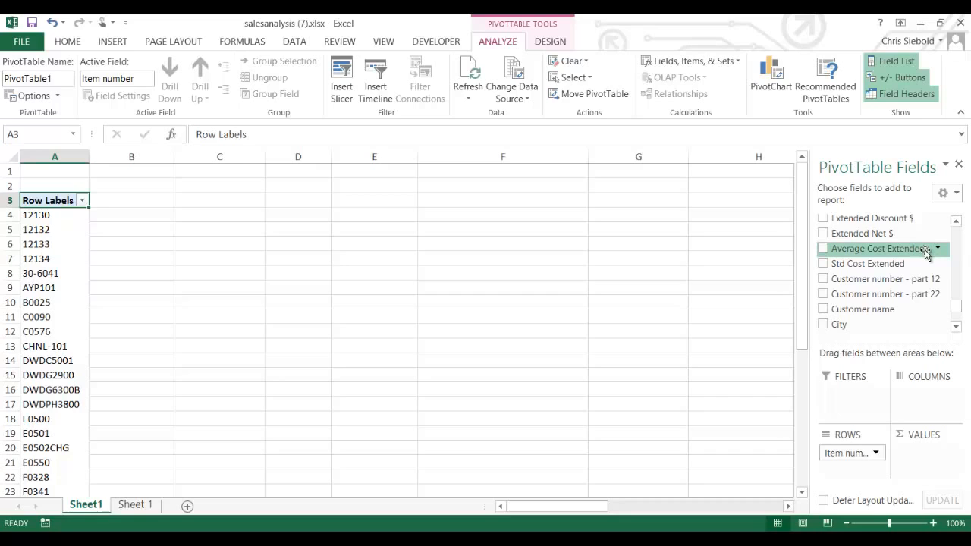
pyautogui.moveTo(913, 249); pyautogui.dragTo(933, 454)
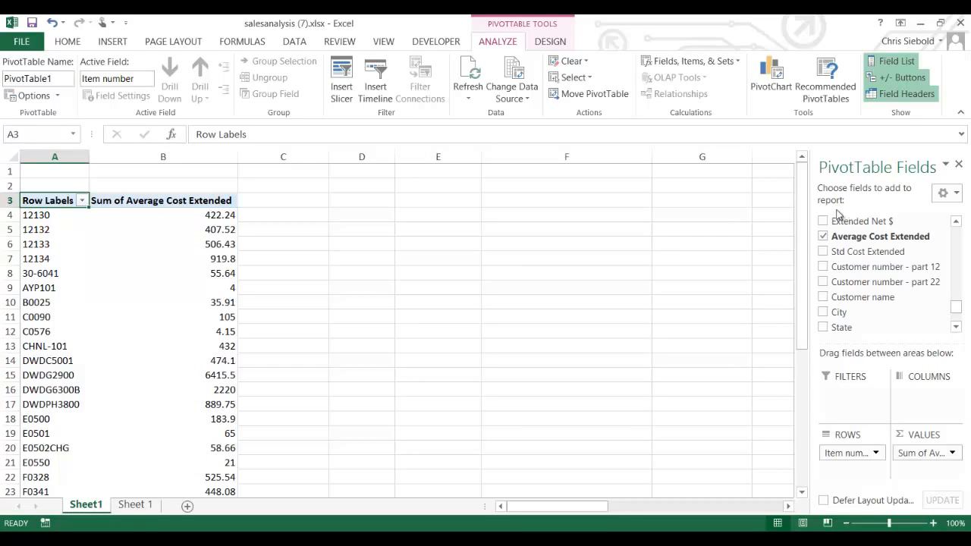
pyautogui.moveTo(802, 224); pyautogui.dragTo(798, 296)
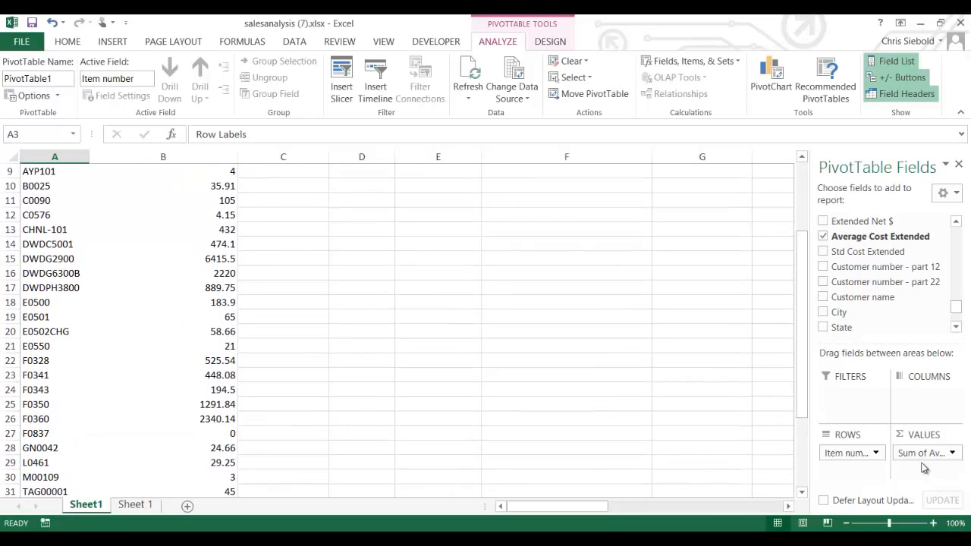
pyautogui.moveTo(802, 385); pyautogui.dragTo(802, 319)
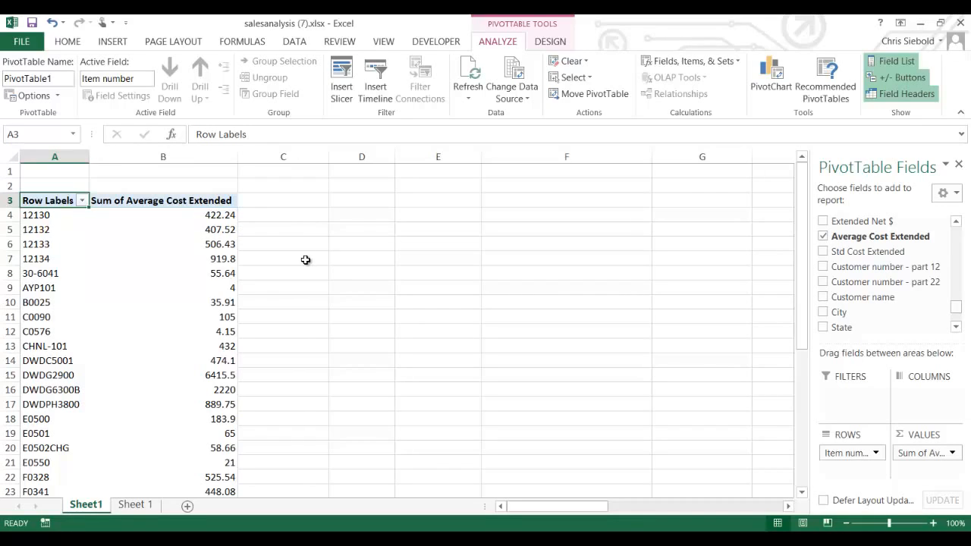
# - Format column B's Sum of Average Cost Extended values as Currency, e.g. $422.24 and $6,415.50
pyautogui.click(173, 157)
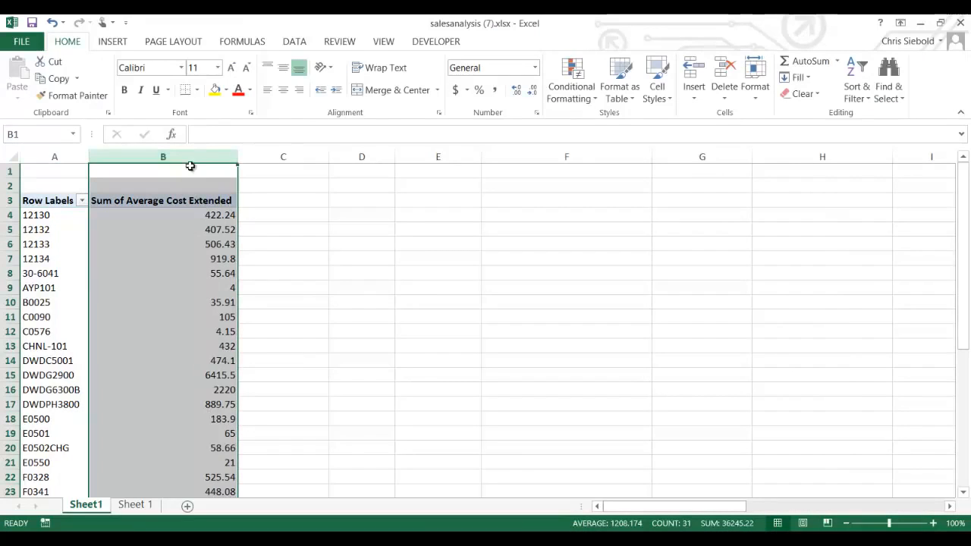
pyautogui.rightClick(192, 160)
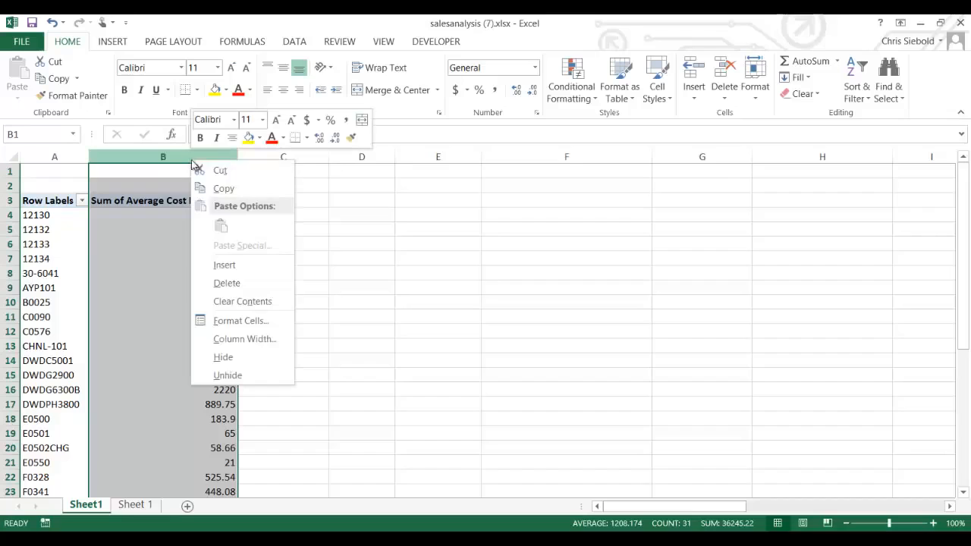
pyautogui.click(241, 320)
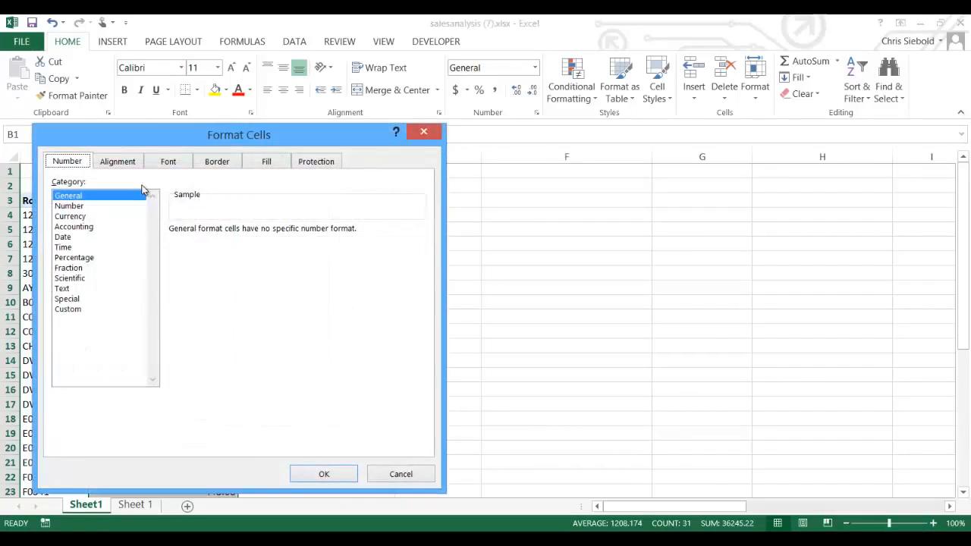
pyautogui.click(70, 216)
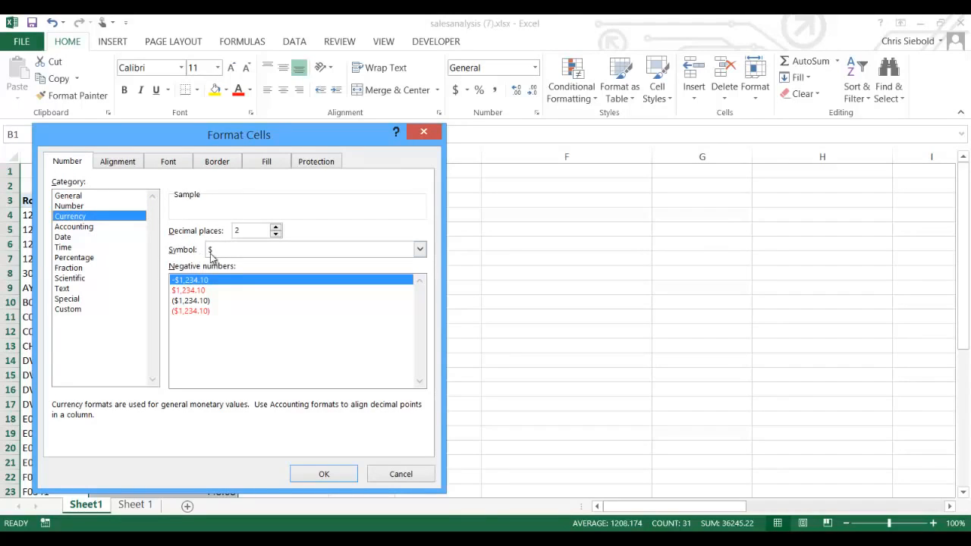
pyautogui.click(319, 475)
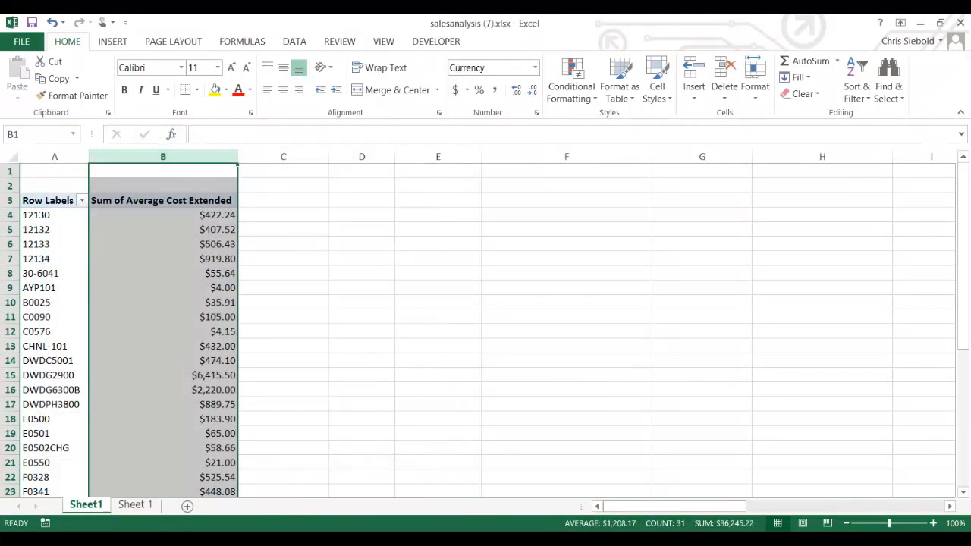
pyautogui.moveTo(968, 258); pyautogui.dragTo(969, 267)
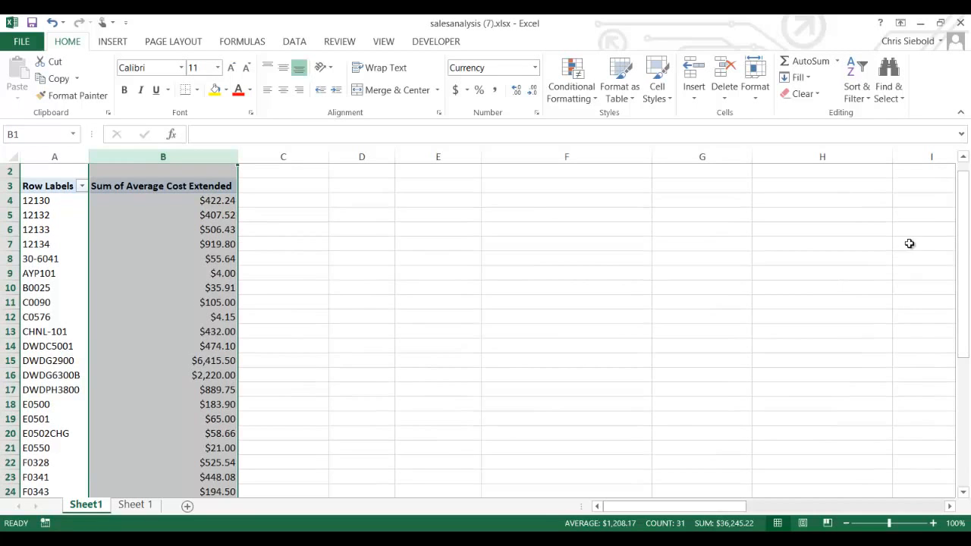
pyautogui.moveTo(967, 241); pyautogui.dragTo(962, 262)
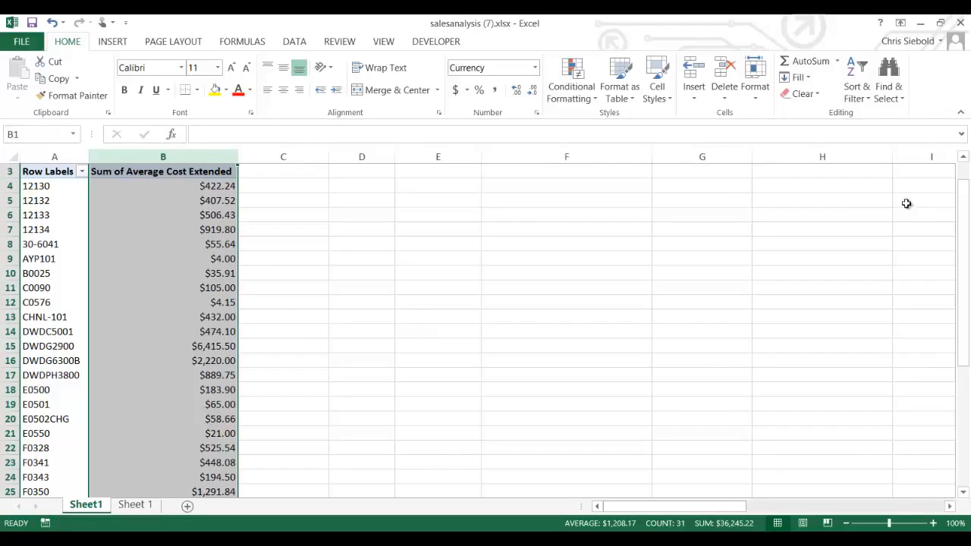
pyautogui.click(332, 318)
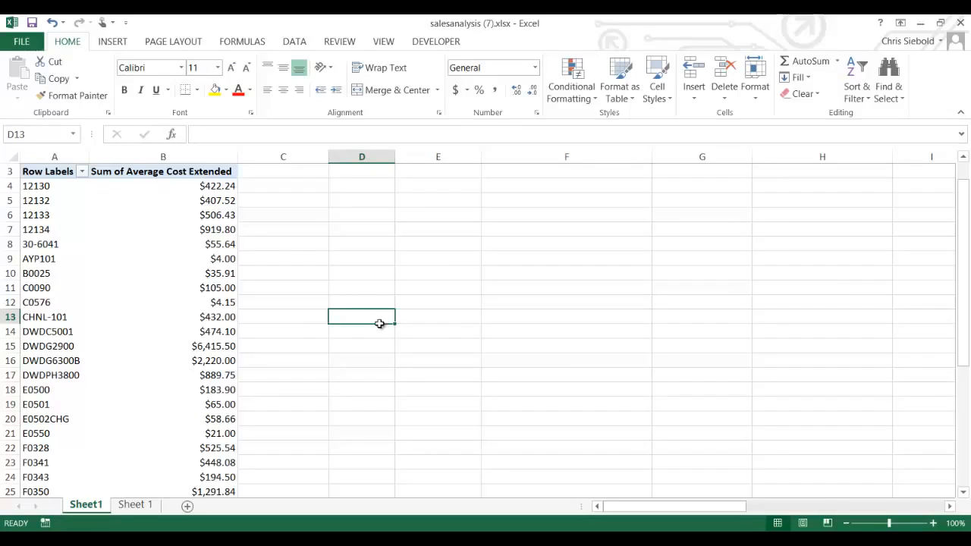
# - Select a PivotTable cell and scroll down to the $18,122.61 Grand Total row
pyautogui.click(87, 289)
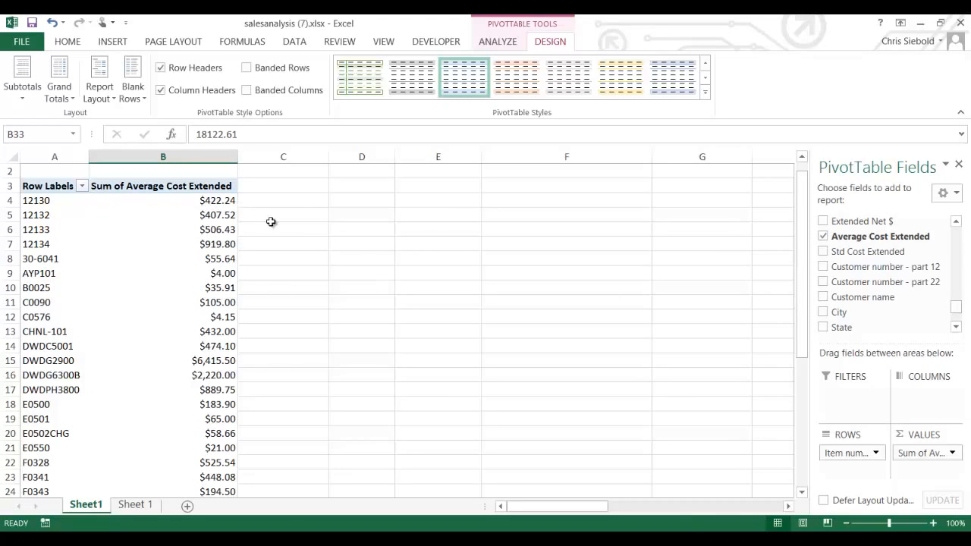
pyautogui.moveTo(802, 271); pyautogui.dragTo(801, 371)
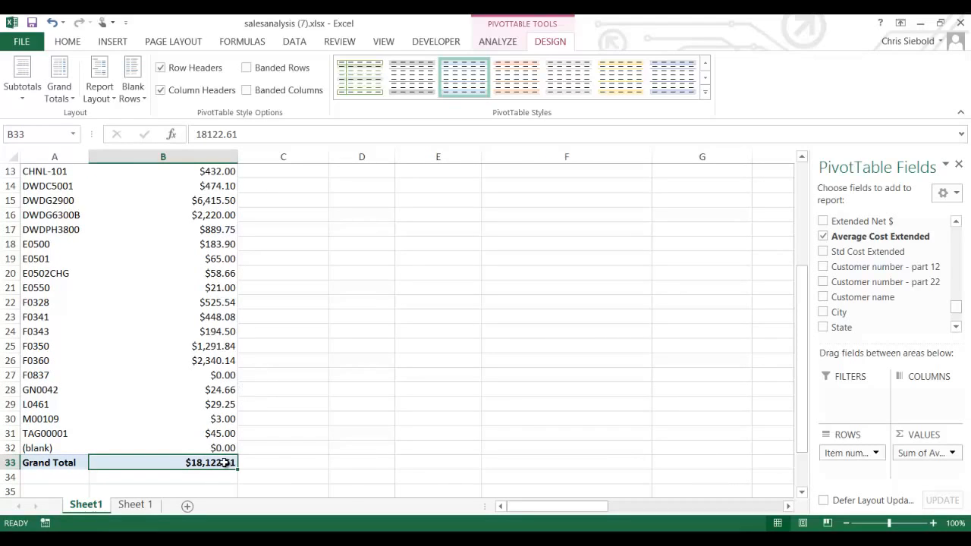
# - Change the Average Cost Extended value field setting from Sum to Average, giving a $154.89 grand total
pyautogui.moveTo(224, 463)
pyautogui.click(953, 454)
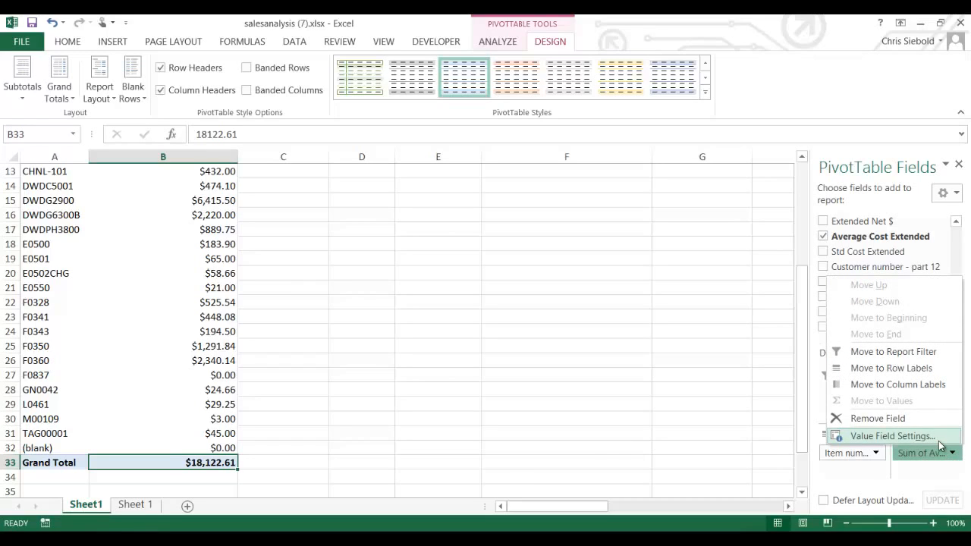
pyautogui.click(940, 441)
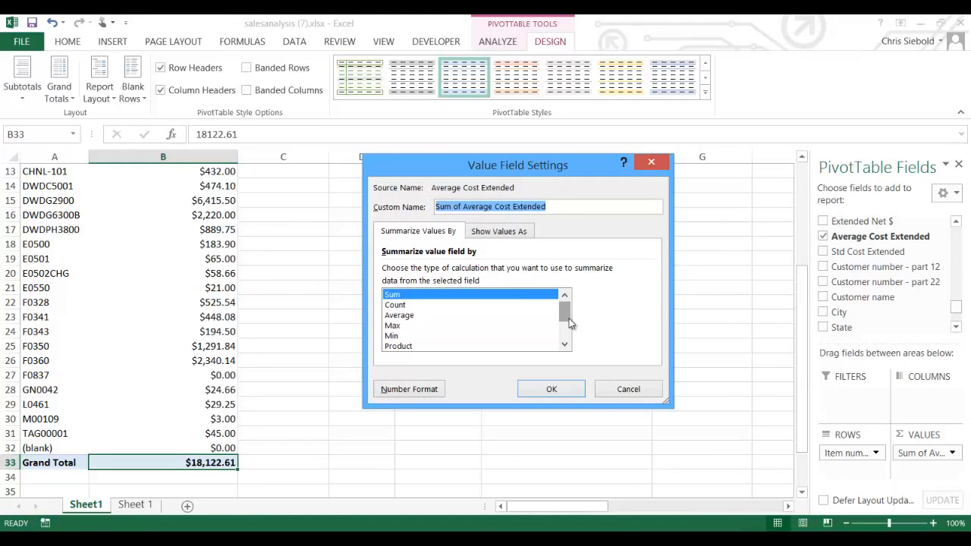
pyautogui.moveTo(570, 324); pyautogui.dragTo(568, 320)
pyautogui.click(415, 317)
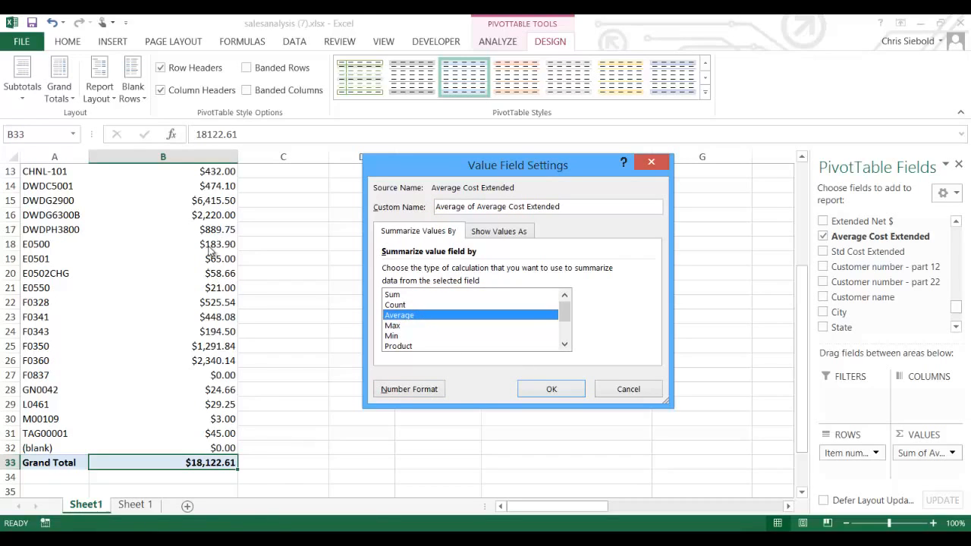
pyautogui.click(556, 394)
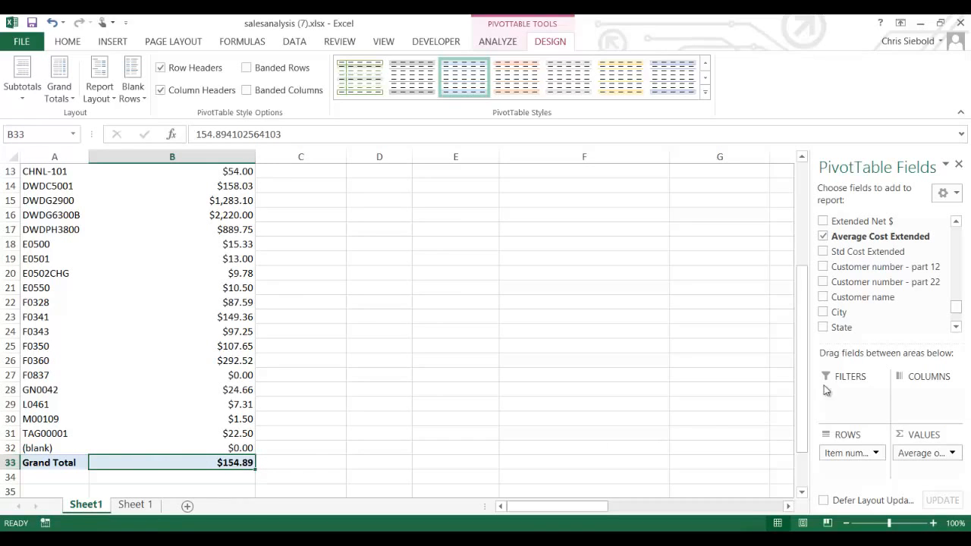
# - Show the PivotTable Tools ANALYZE commands
pyautogui.moveTo(803, 400)
pyautogui.mouseDown()
pyautogui.moveTo(809, 313)
pyautogui.moveTo(805, 410)
pyautogui.mouseUp()
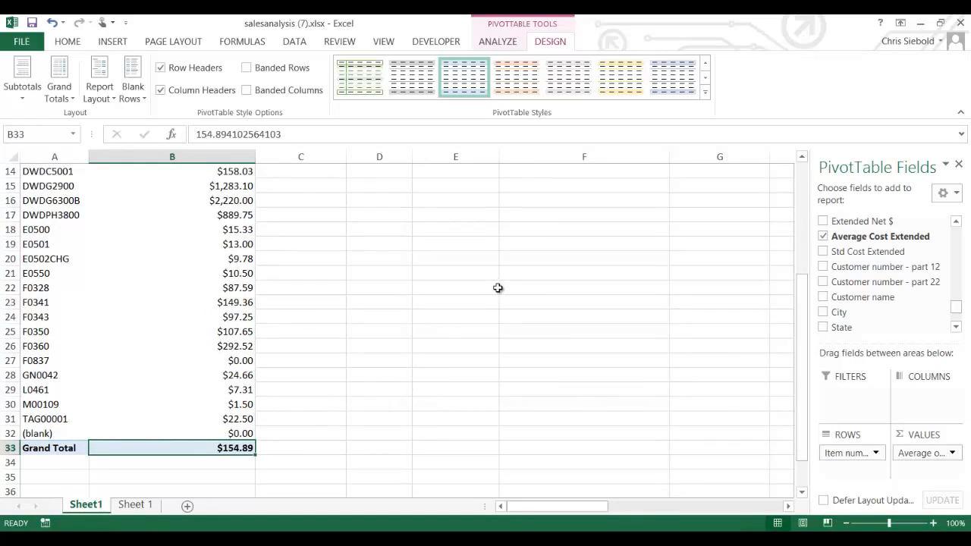
pyautogui.click(509, 44)
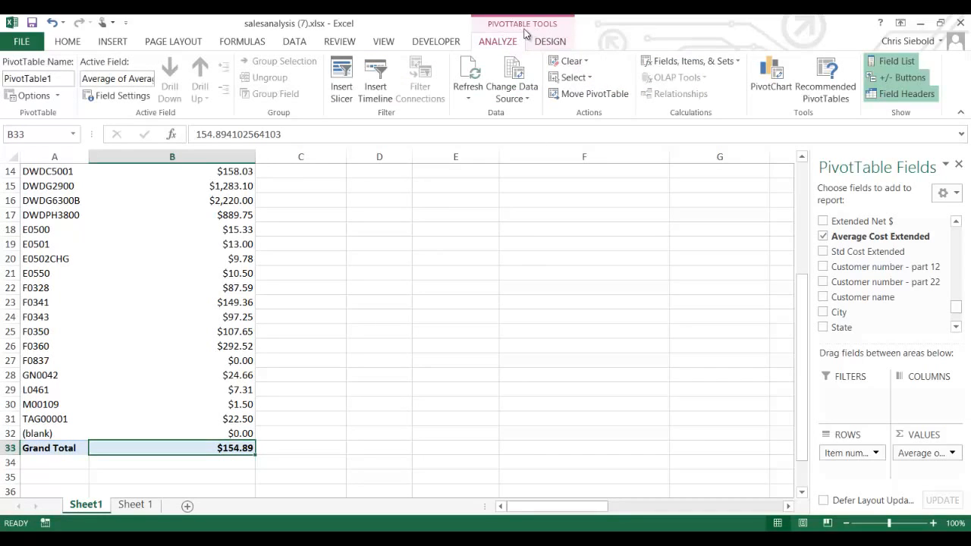
# - Turn off Show grand totals for columns in PivotTable Options, keeping row grand totals on
pyautogui.click(40, 99)
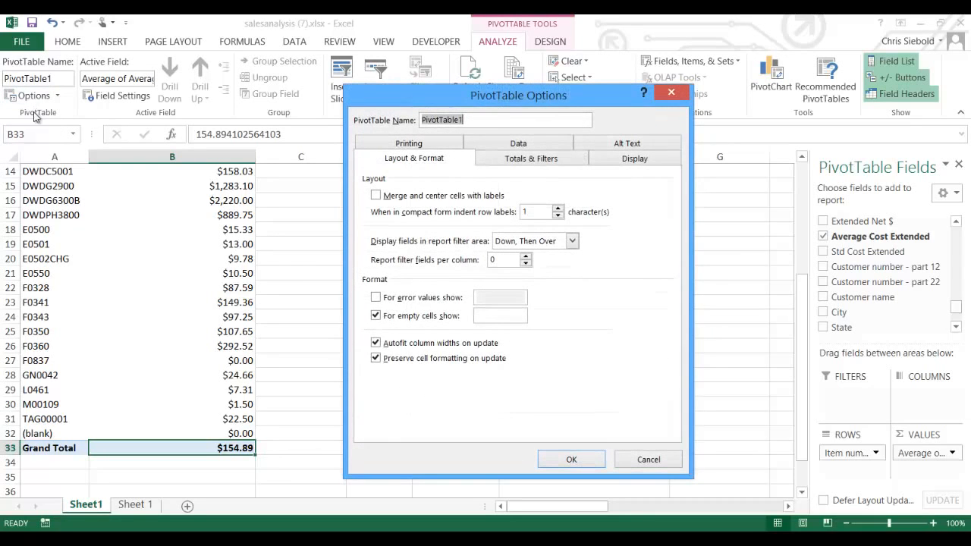
pyautogui.click(531, 161)
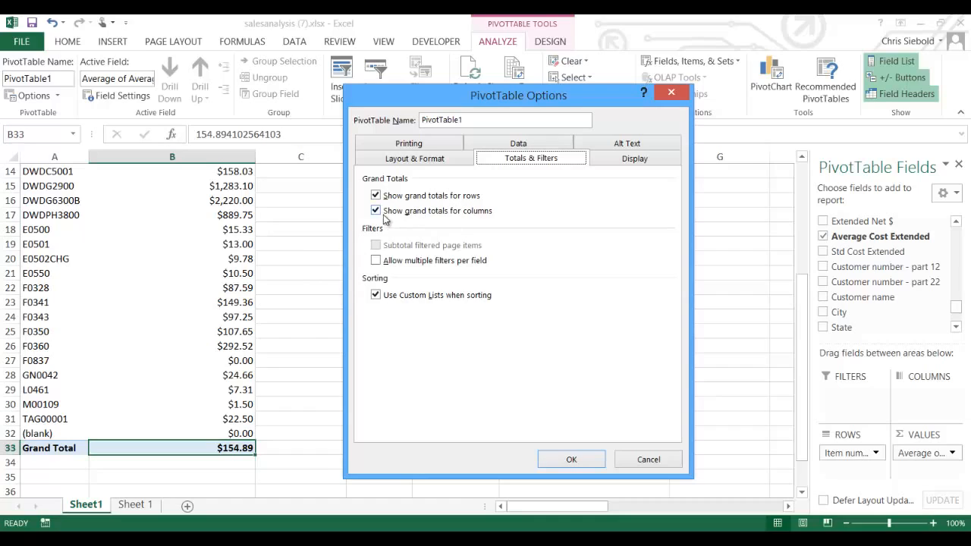
pyautogui.click(376, 211)
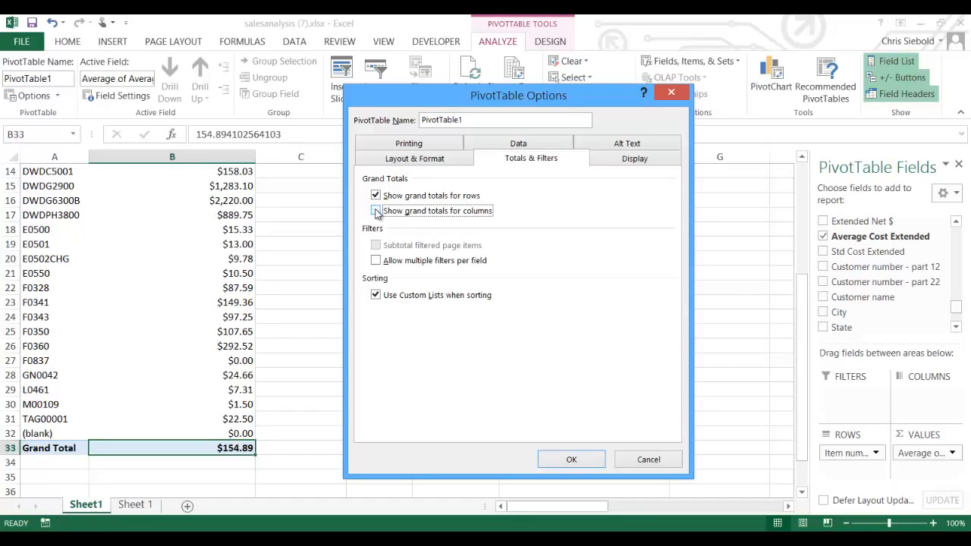
pyautogui.click(572, 461)
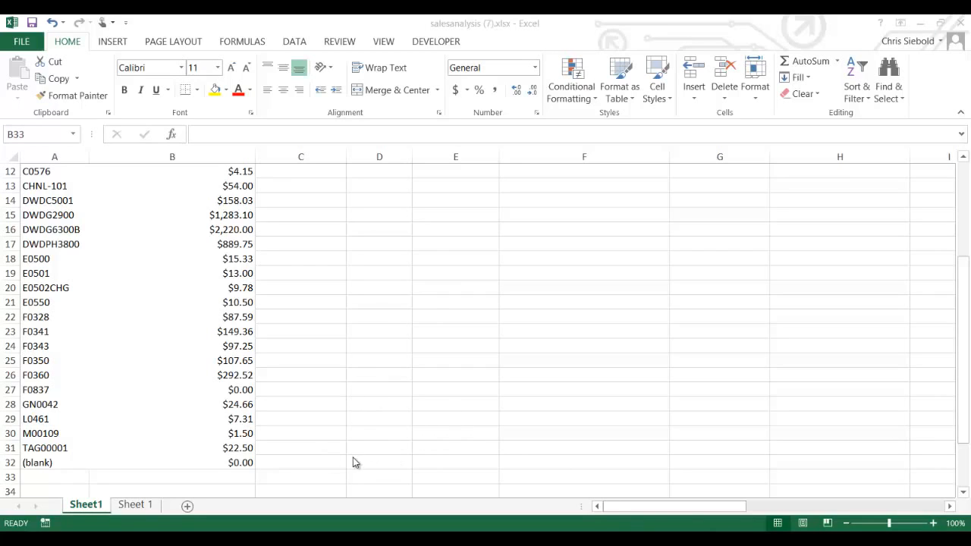
# - Select cell A5 (item 12132) inside the PivotTable so the PivotTable Fields pane returns
pyautogui.click(42, 259)
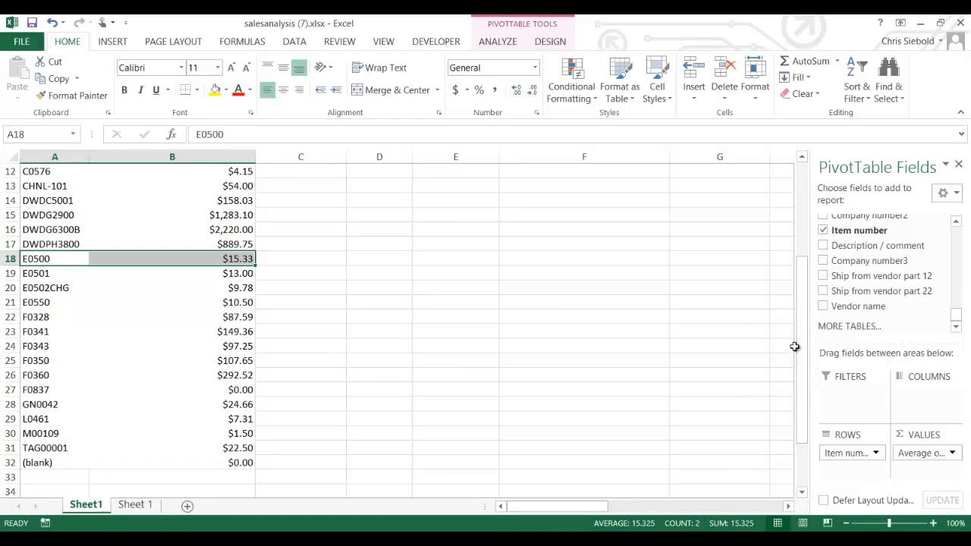
pyautogui.moveTo(796, 347); pyautogui.dragTo(805, 246)
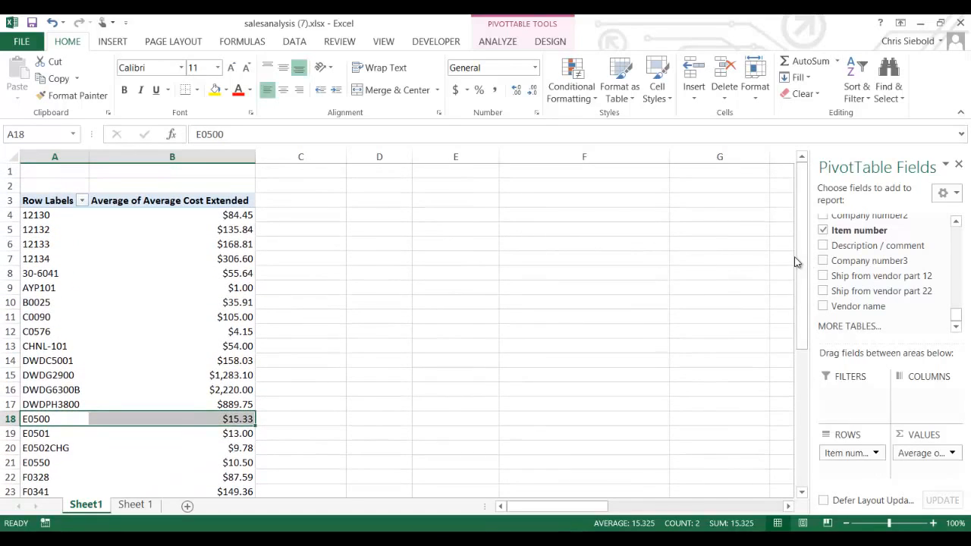
pyautogui.click(57, 226)
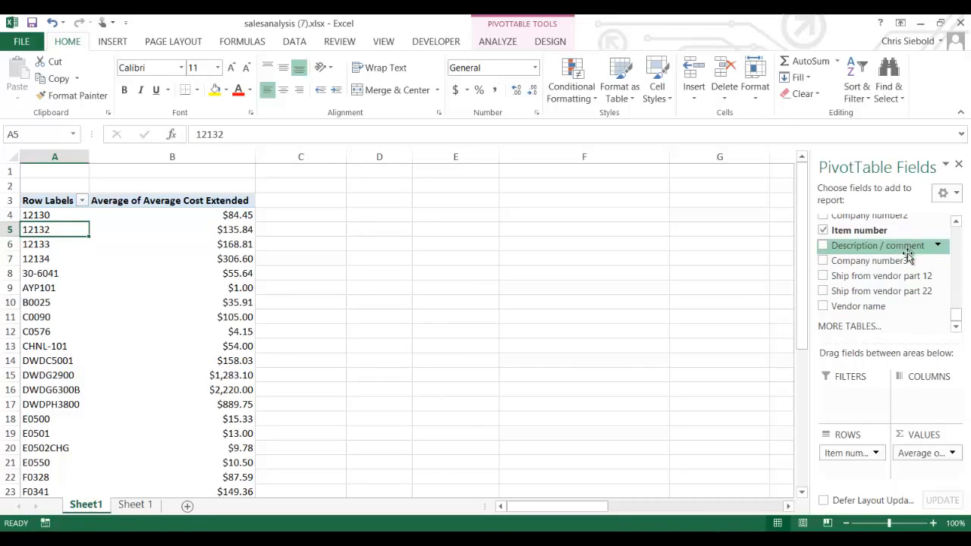
# - Add Description / comment to ROWS beneath Item number, e.g. Latex Paint under B0025
pyautogui.moveTo(908, 255); pyautogui.dragTo(868, 473)
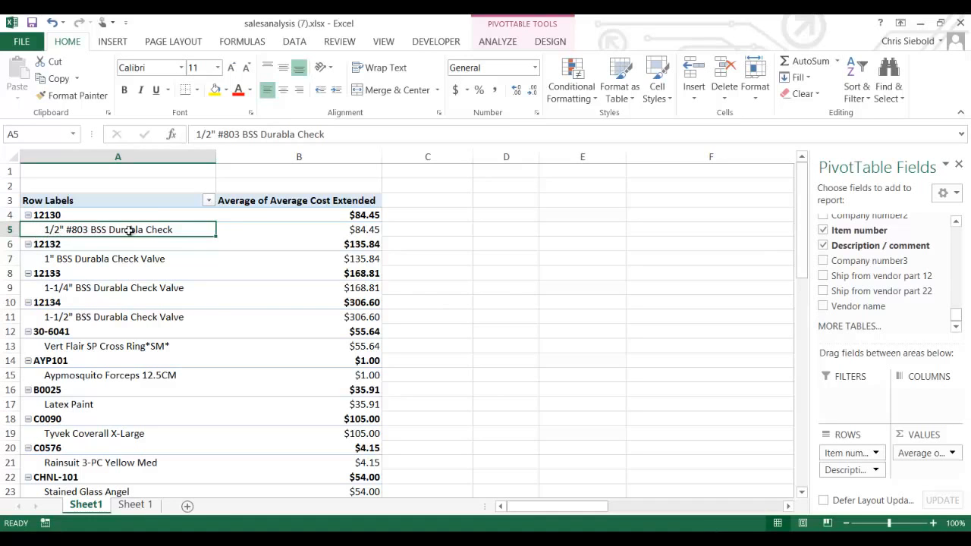
pyautogui.moveTo(804, 233)
pyautogui.mouseDown()
pyautogui.moveTo(808, 307)
pyautogui.moveTo(809, 226)
pyautogui.mouseUp()
# - Set the PivotTable Design Subtotals option to Do Not Show Subtotals
pyautogui.click(553, 41)
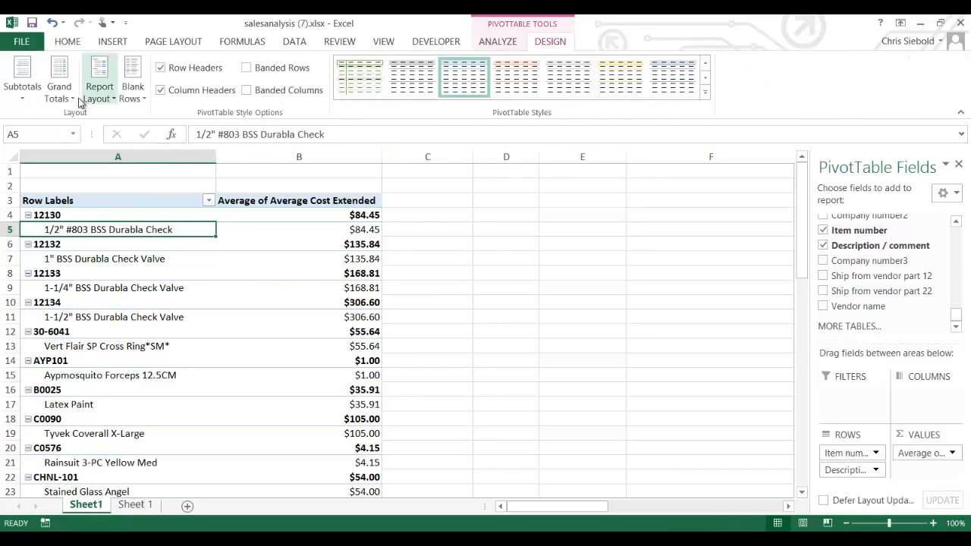
pyautogui.click(31, 95)
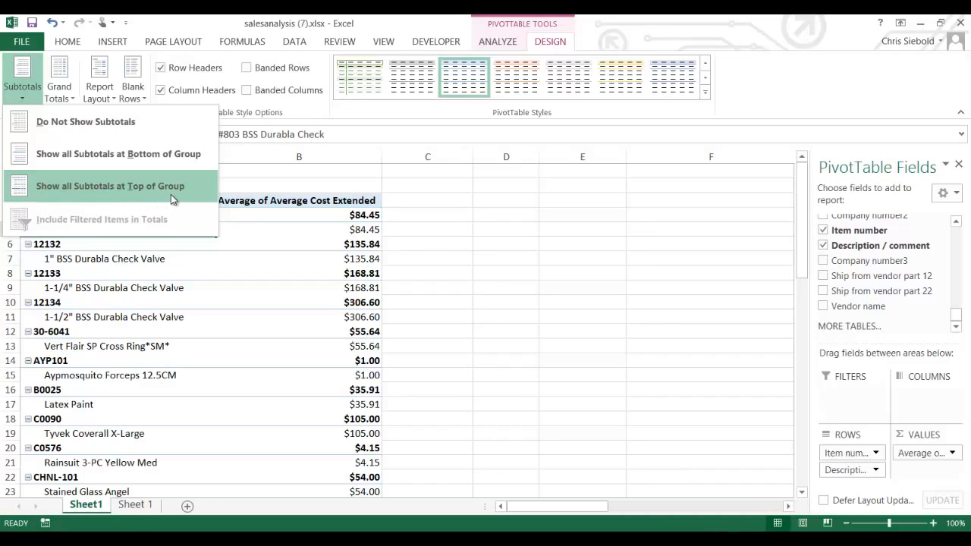
pyautogui.click(159, 134)
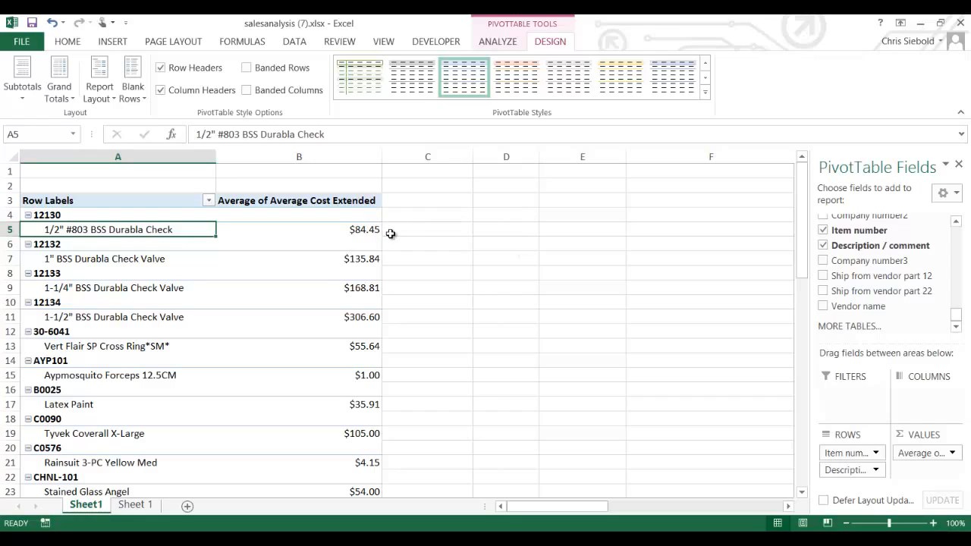
pyautogui.moveTo(389, 234)
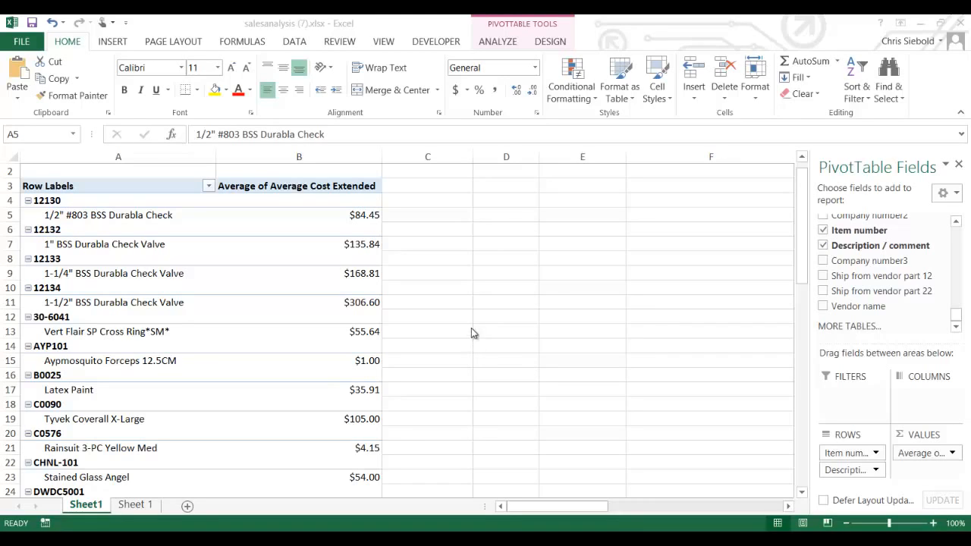
pyautogui.click(498, 42)
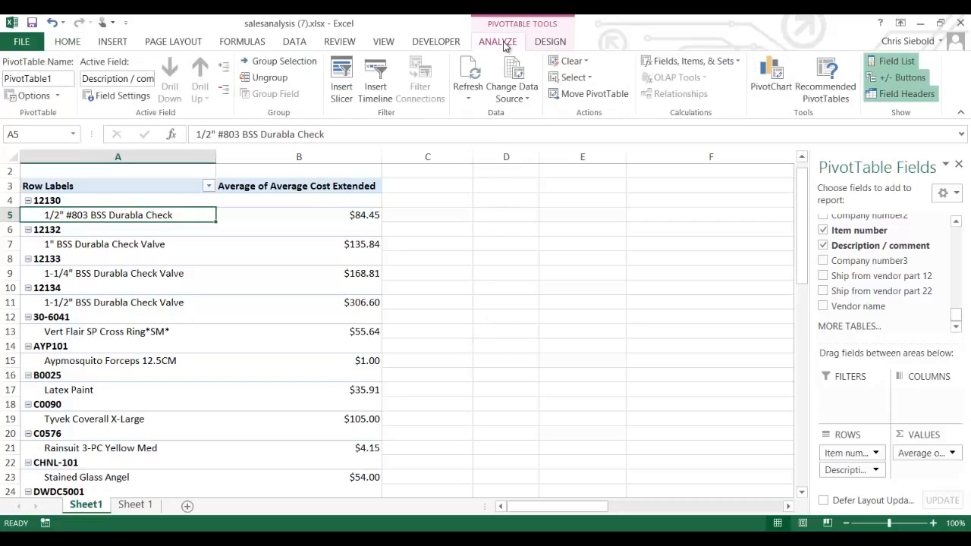
pyautogui.click(782, 99)
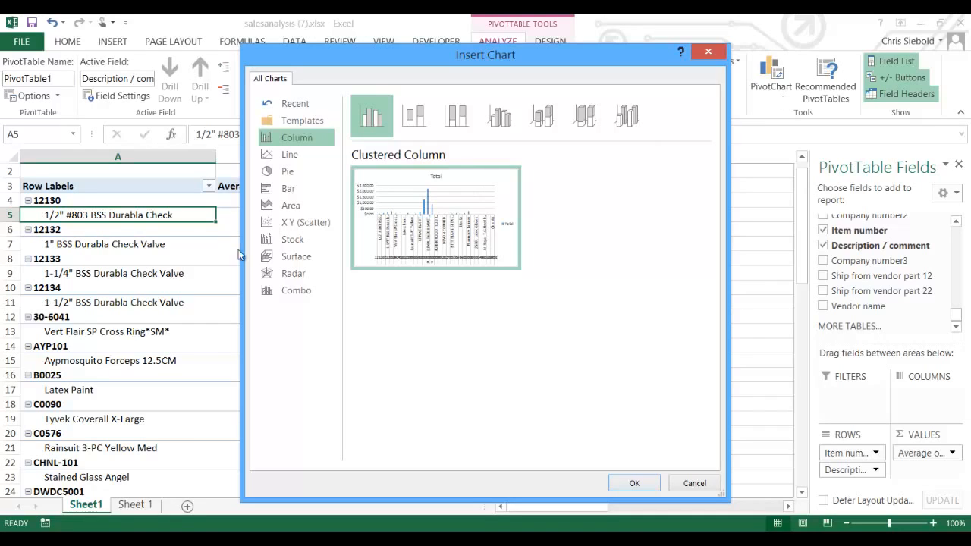
pyautogui.click(324, 179)
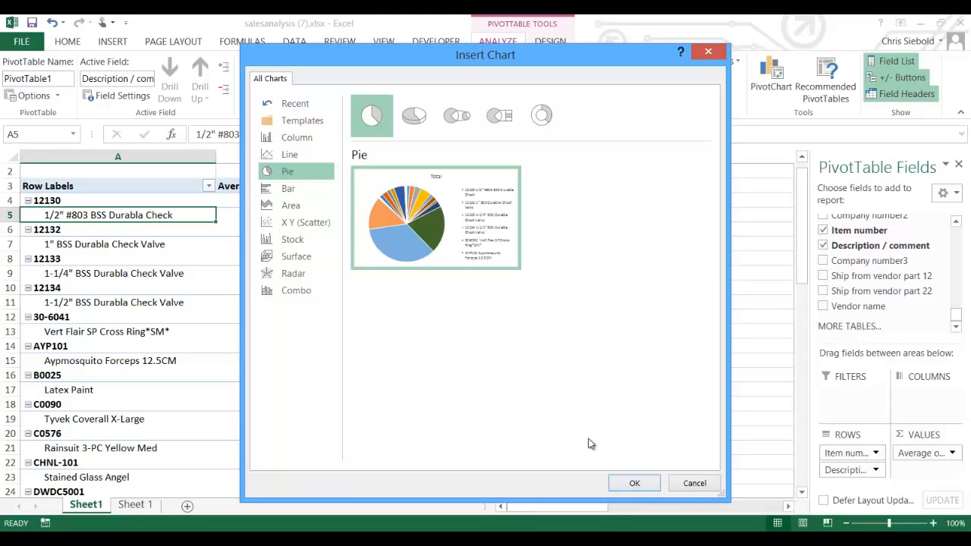
pyautogui.click(635, 484)
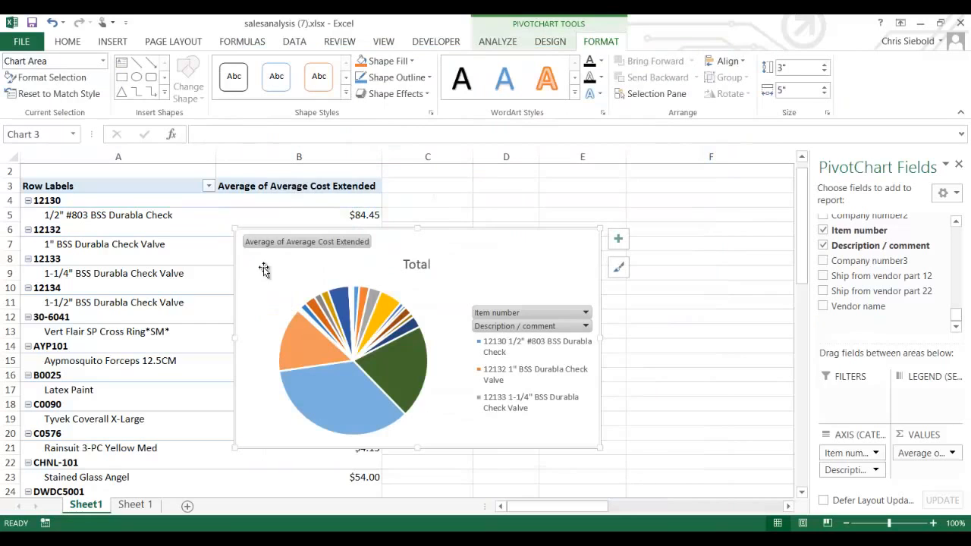
pyautogui.moveTo(231, 229); pyautogui.dragTo(116, 169)
pyautogui.moveTo(602, 447); pyautogui.dragTo(746, 497)
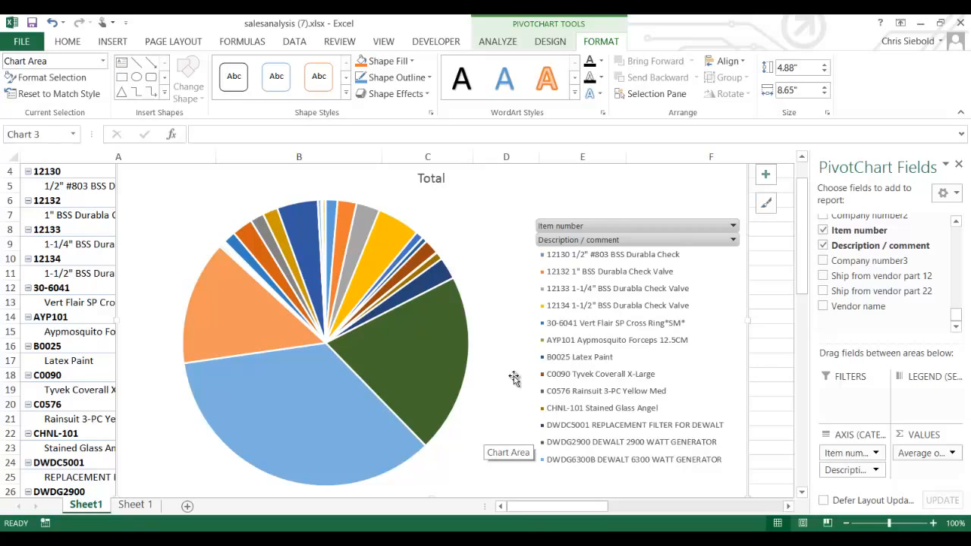
pyautogui.moveTo(508, 310); pyautogui.dragTo(451, 347)
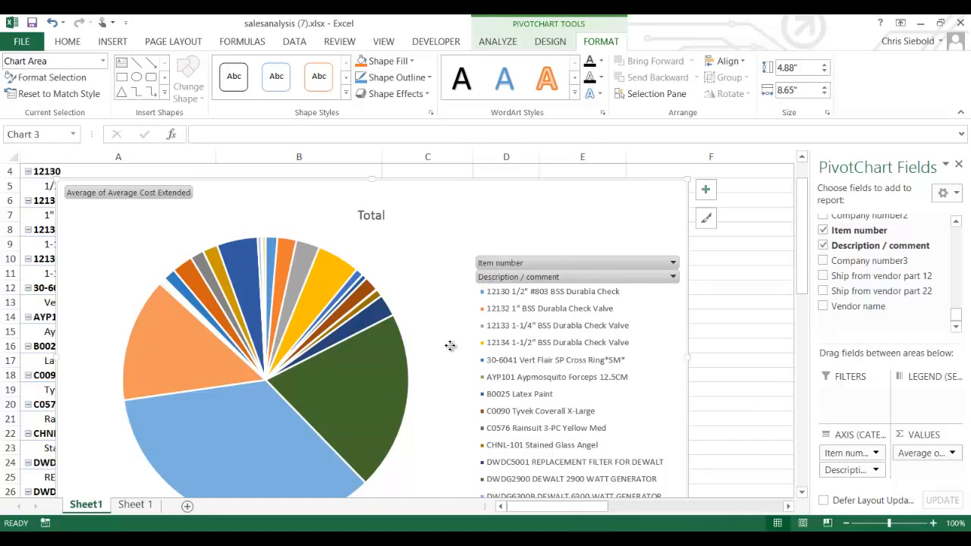
pyautogui.rightClick(450, 346)
pyautogui.click(481, 202)
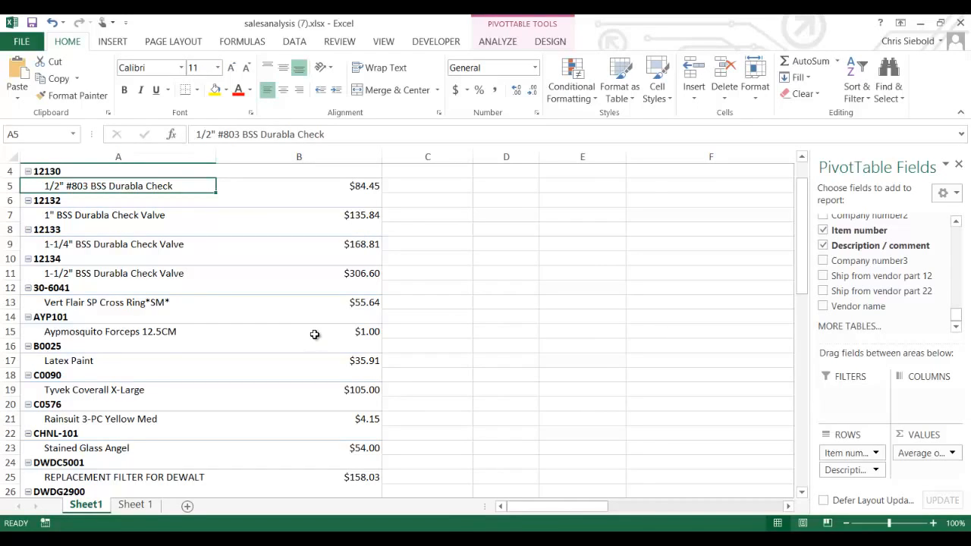
pyautogui.moveTo(315, 335)
pyautogui.moveTo(159, 345)
pyautogui.click(365, 229)
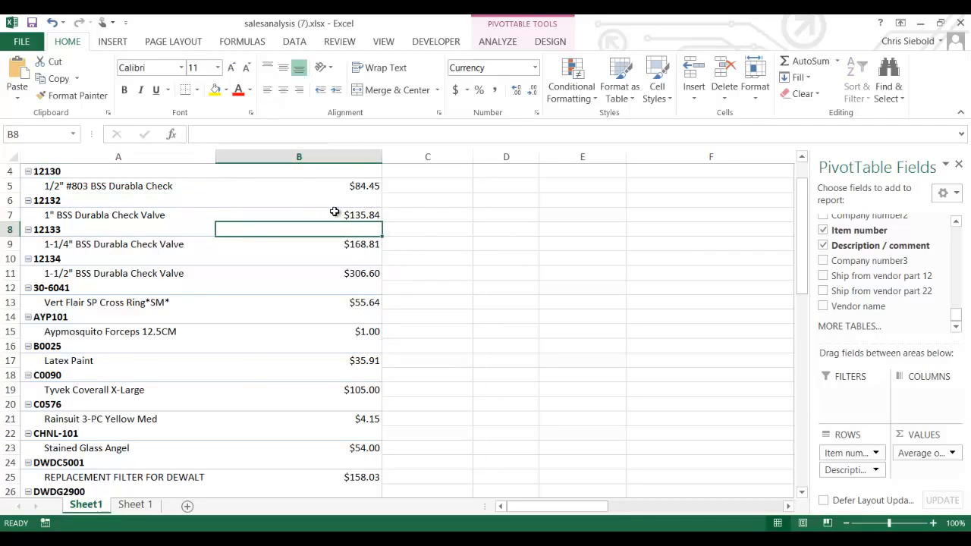
pyautogui.click(337, 214)
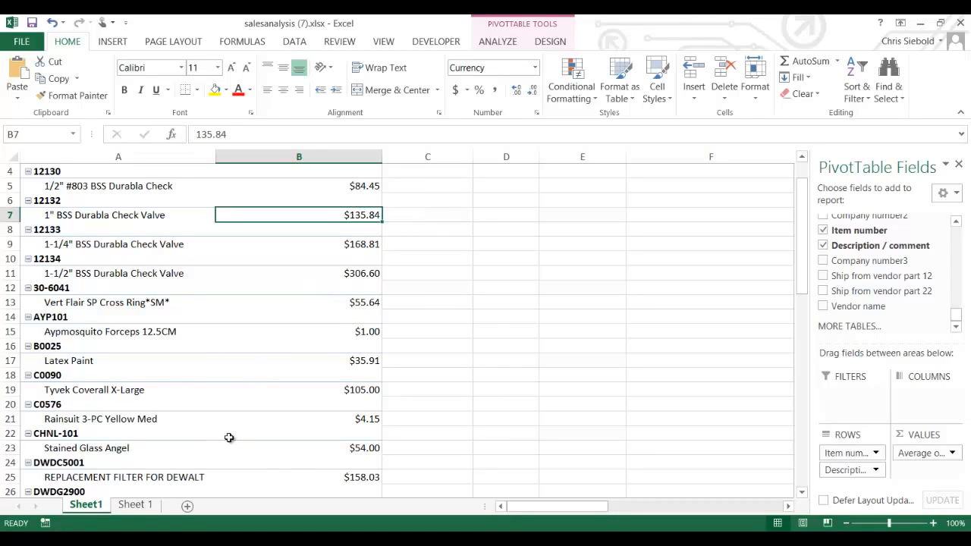
pyautogui.scroll(-2, 258, 432)
pyautogui.scroll(-2, 222, 431)
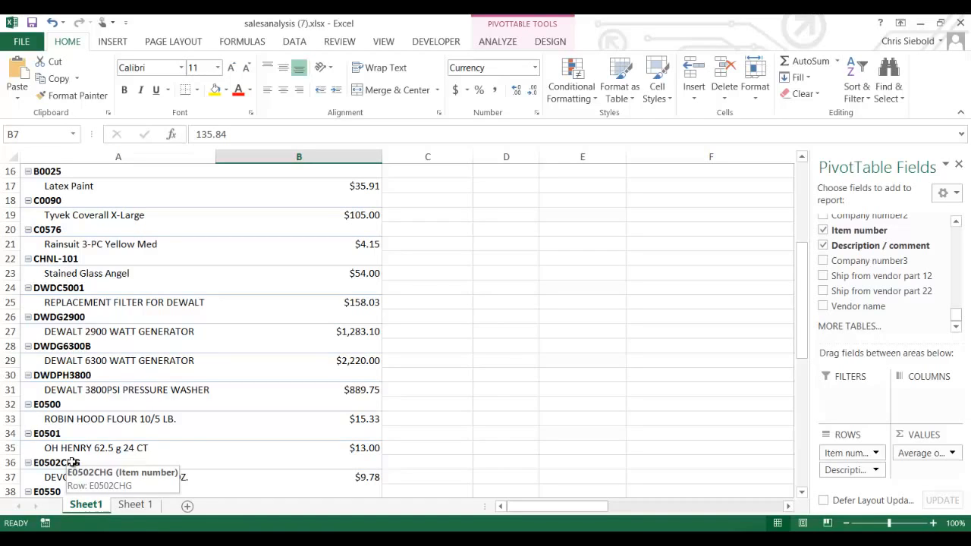
pyautogui.click(159, 386)
pyautogui.click(356, 373)
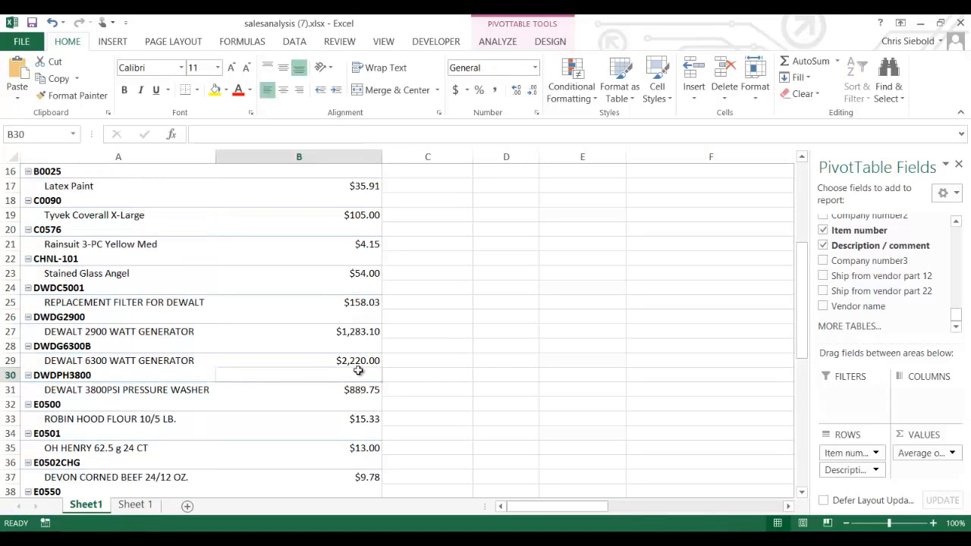
pyautogui.scroll(-2, 304, 383)
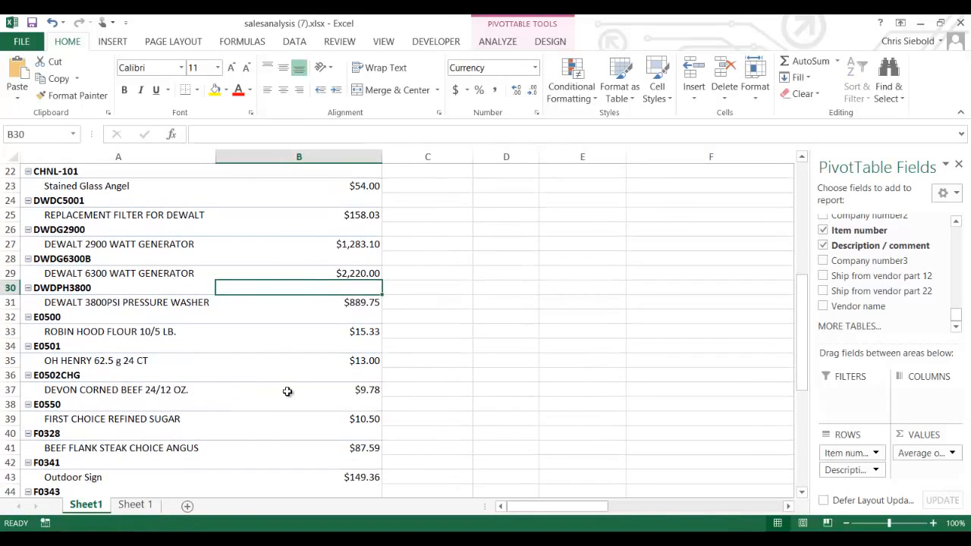
pyautogui.scroll(-2, 295, 391)
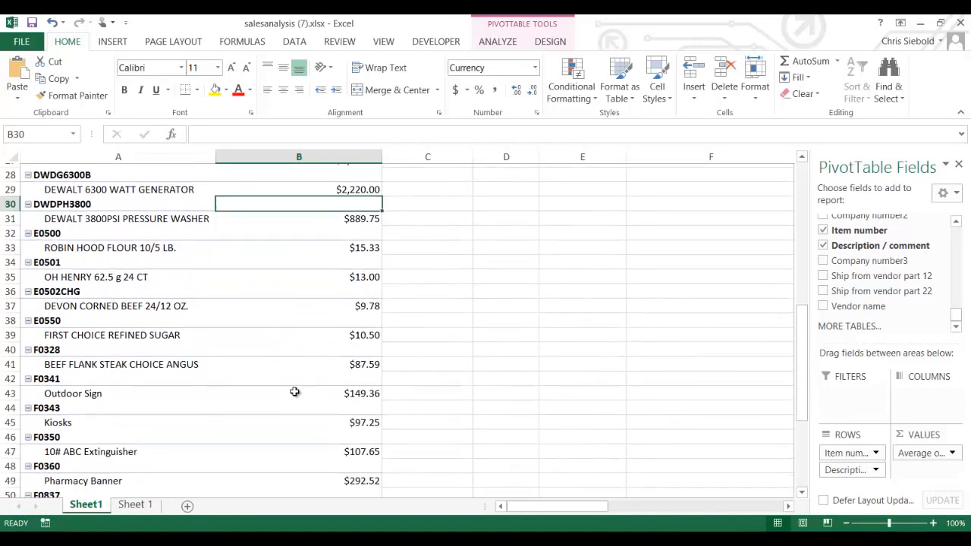
pyautogui.scroll(-1, 295, 392)
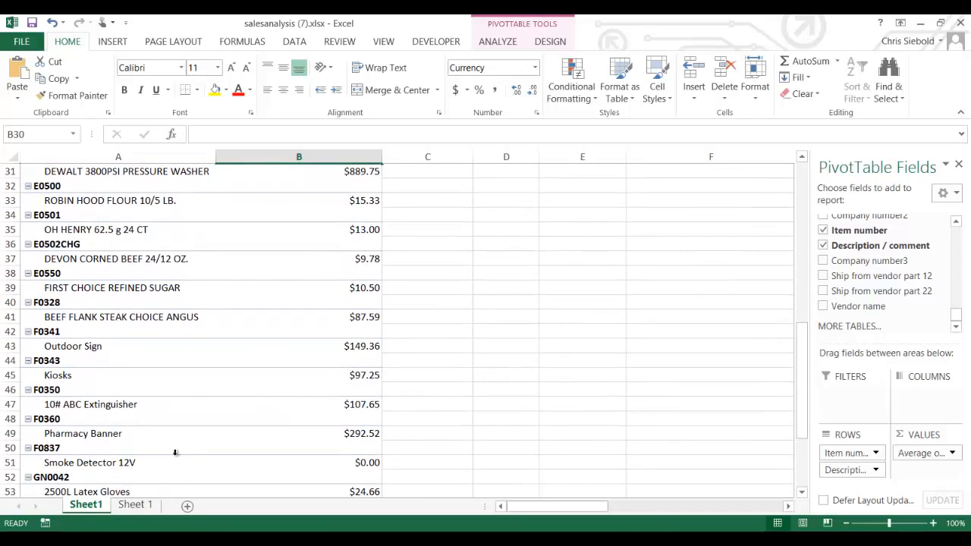
# - Delete the Sheet1 PivotTable sheet and confirm the permanent deletion
pyautogui.rightClick(90, 506)
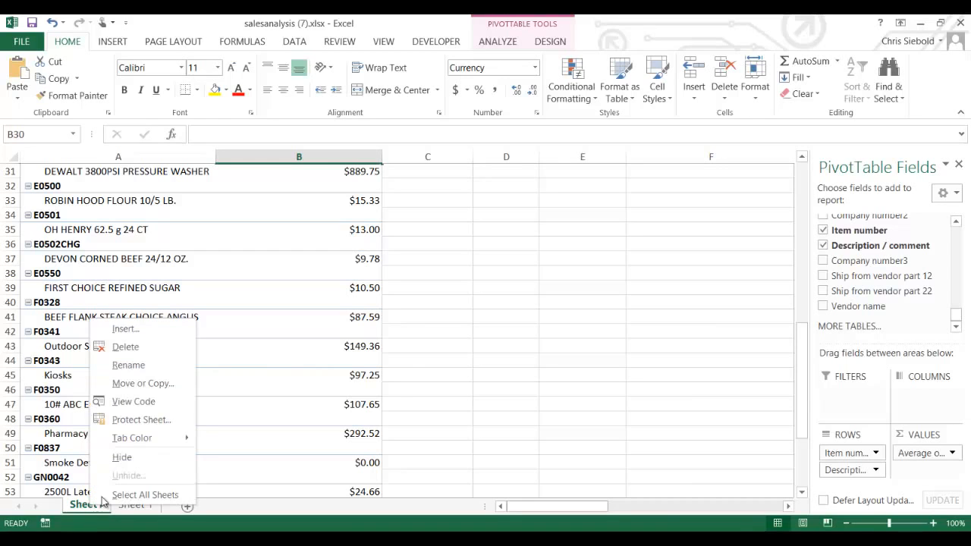
pyautogui.click(142, 347)
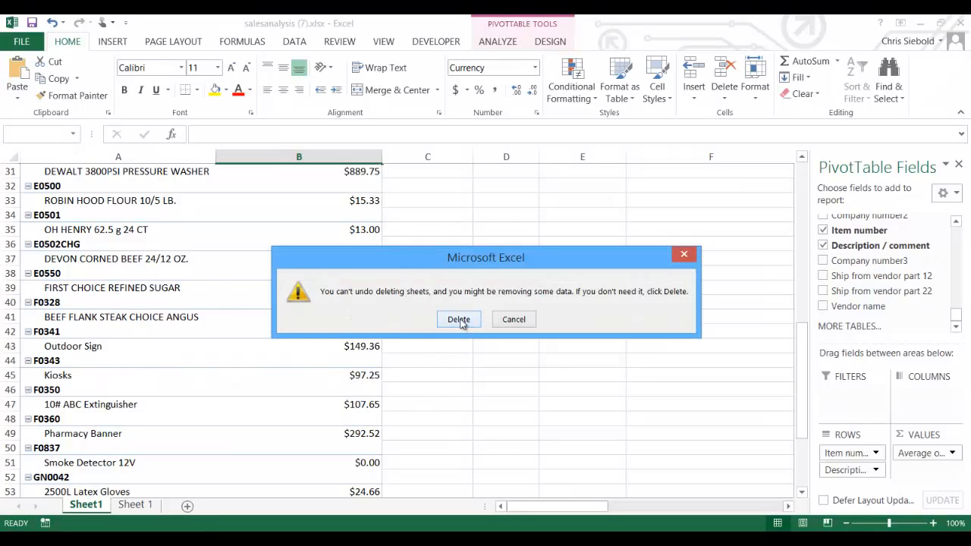
pyautogui.click(459, 319)
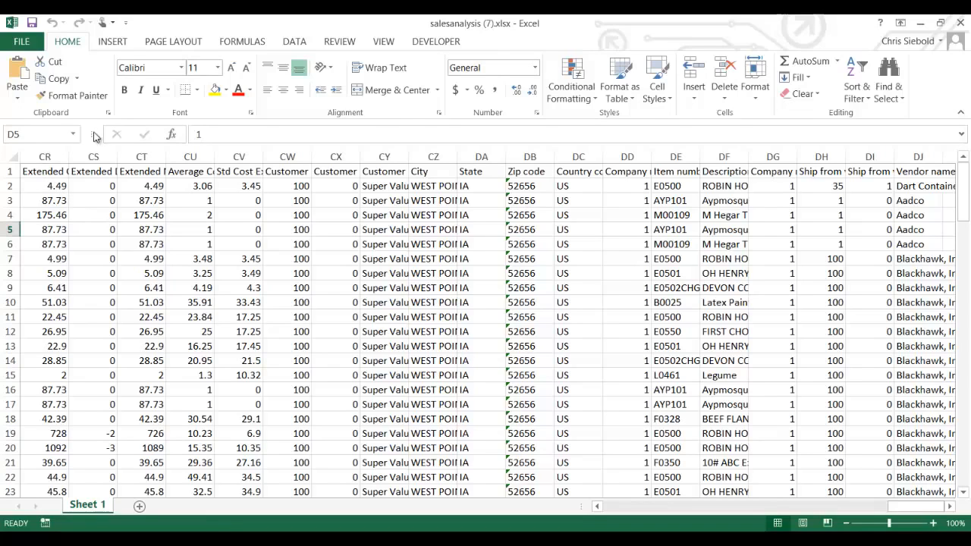
pyautogui.click(113, 42)
# - Create PivotTable2 on a new worksheet from the range 'Sheet 1'!$A$1:$DJ$118
pyautogui.click(24, 76)
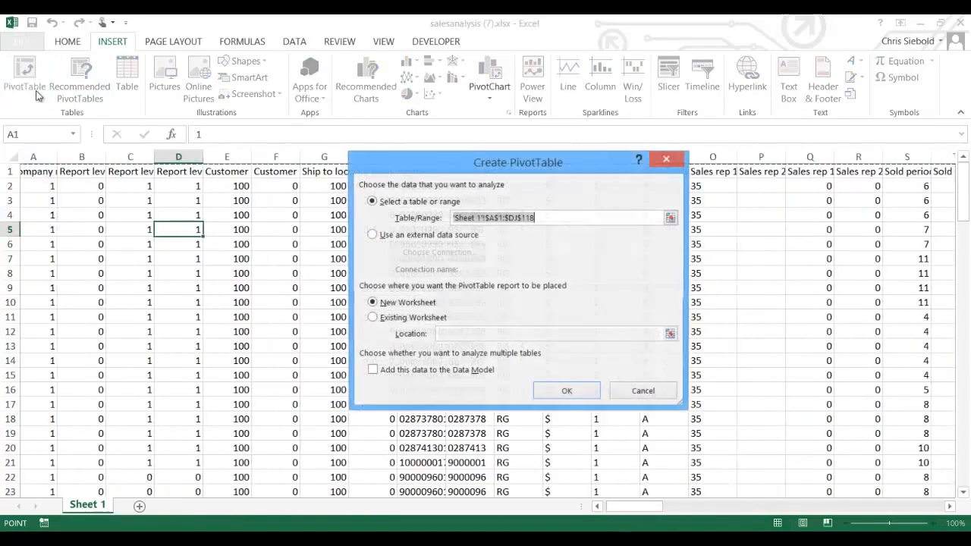
pyautogui.moveTo(965, 220); pyautogui.dragTo(965, 489)
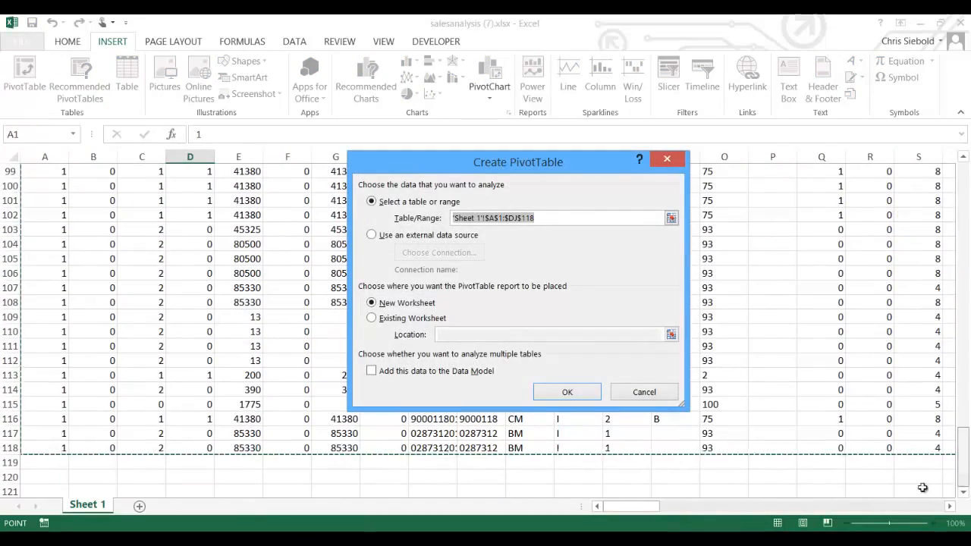
pyautogui.moveTo(641, 507); pyautogui.dragTo(918, 507)
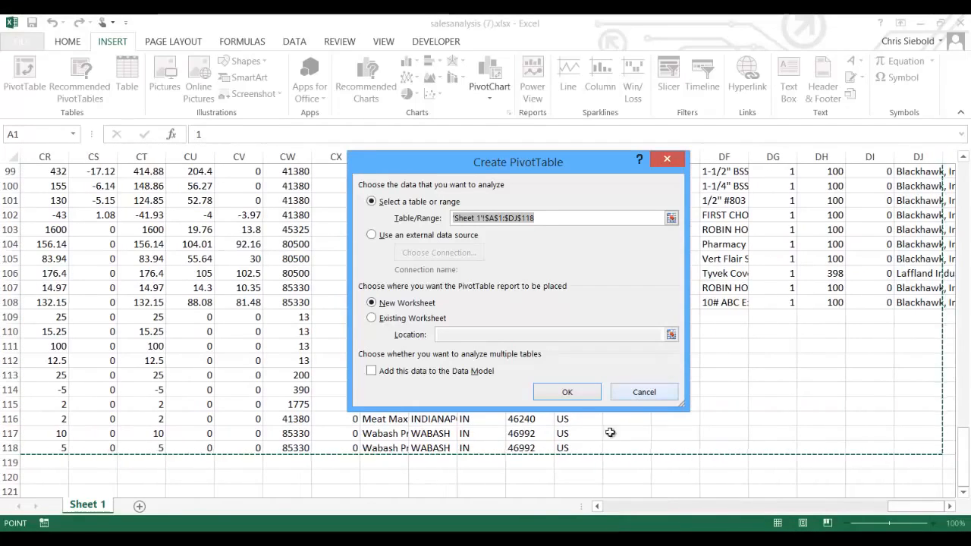
pyautogui.click(566, 392)
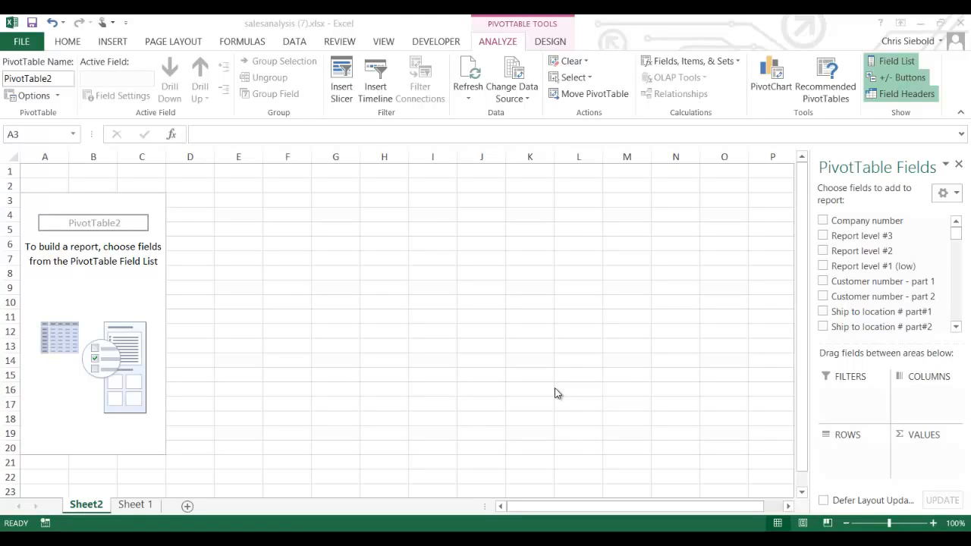
# - Scroll the PivotTable Fields list up toward the Date added field
pyautogui.click(958, 237)
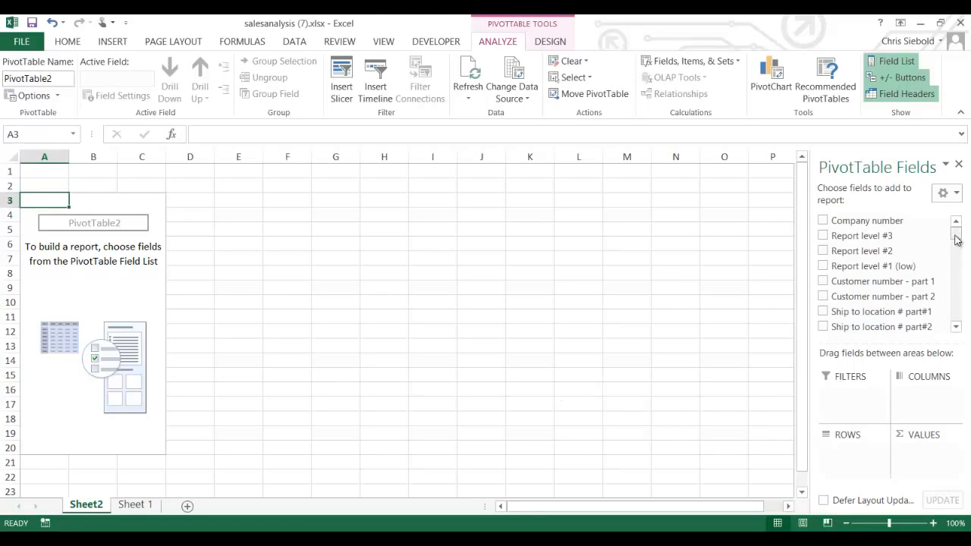
pyautogui.moveTo(956, 236); pyautogui.dragTo(961, 322)
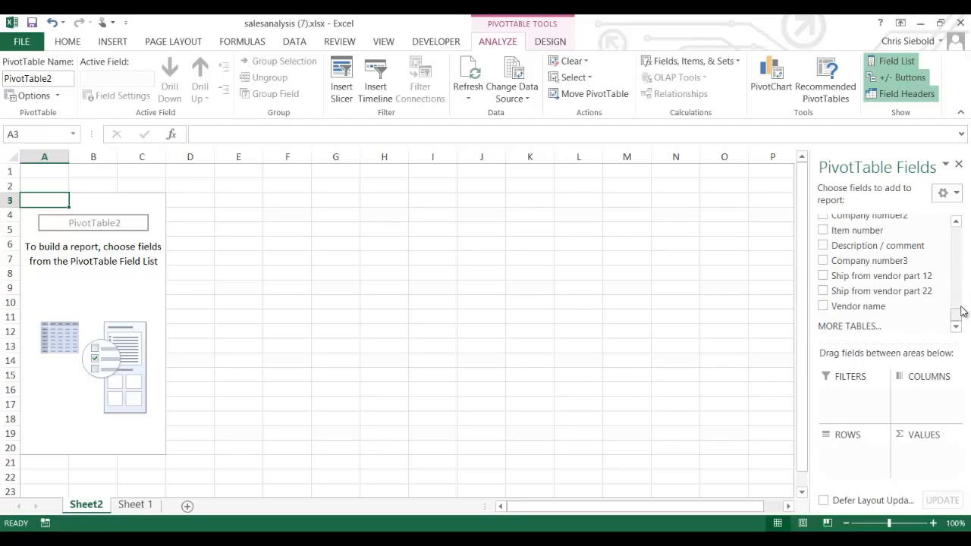
pyautogui.click(957, 223)
pyautogui.click(957, 223)
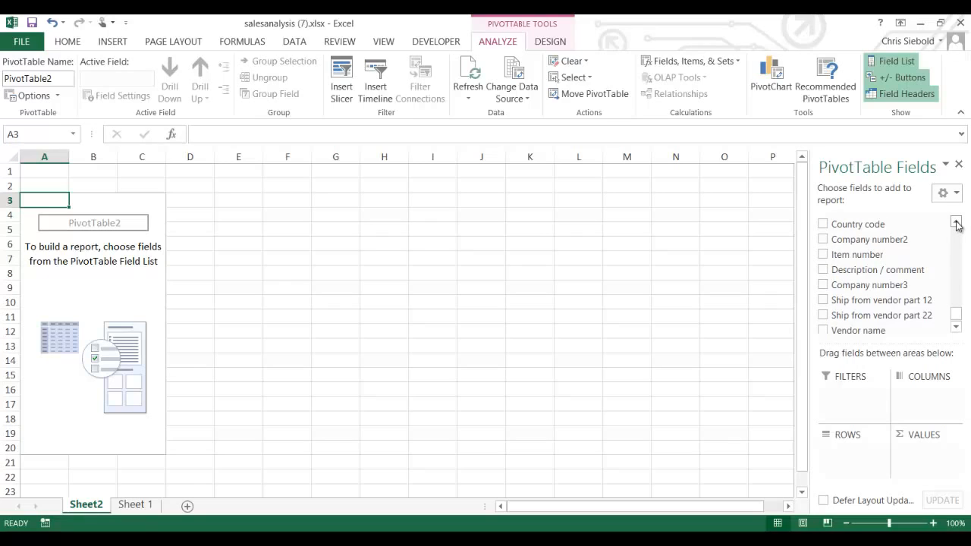
pyautogui.click(958, 223)
pyautogui.click(957, 223)
pyautogui.click(957, 223)
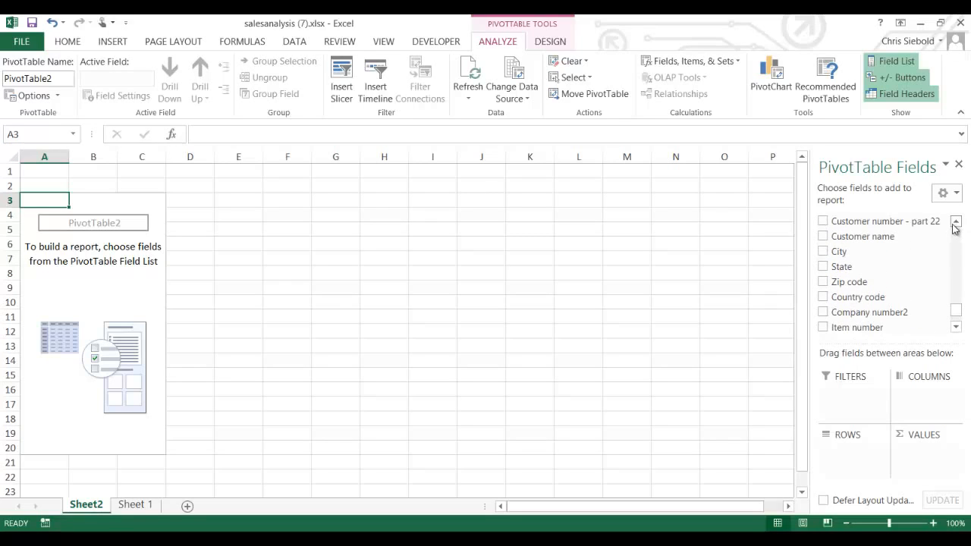
# - Make Customer name the row field, listing 17 customers above Grand Total
pyautogui.moveTo(921, 238); pyautogui.dragTo(854, 447)
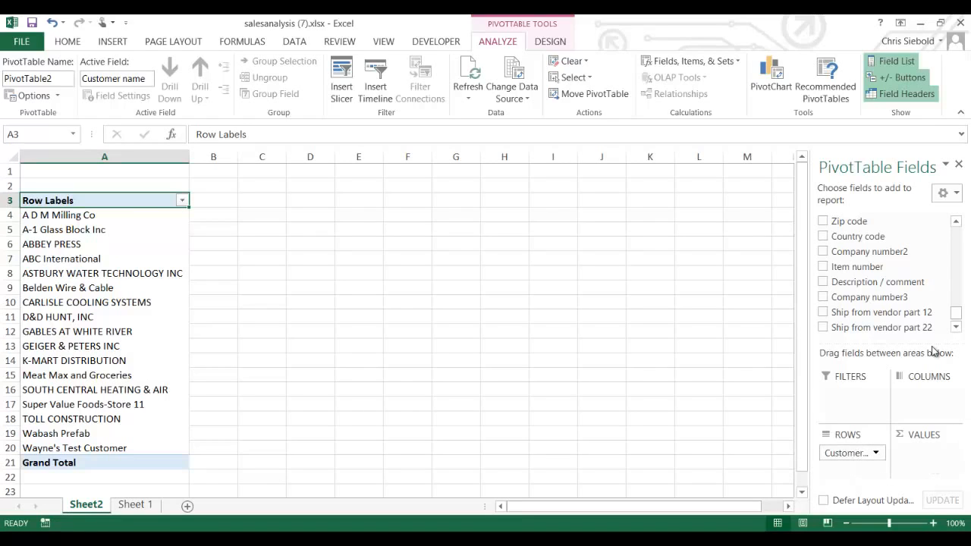
pyautogui.click(956, 222)
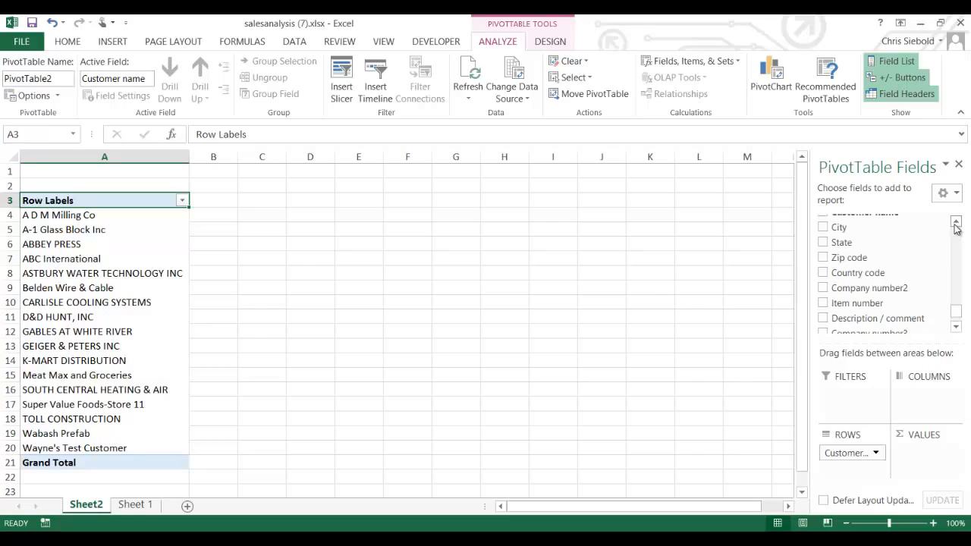
pyautogui.moveTo(956, 225); pyautogui.dragTo(955, 225)
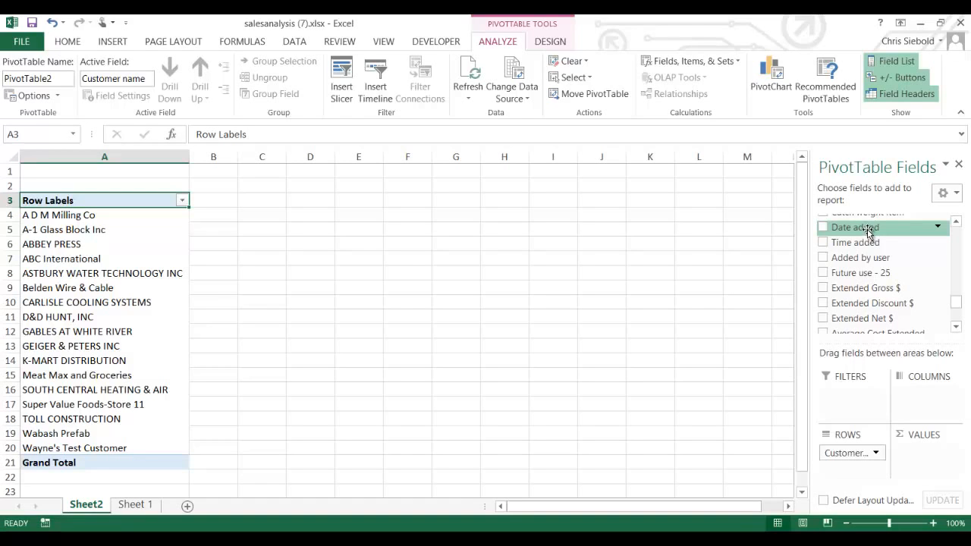
# - Put Date added in Columns so dates like 02/08/10 and 04/21/10 span the top
pyautogui.moveTo(869, 235); pyautogui.dragTo(933, 398)
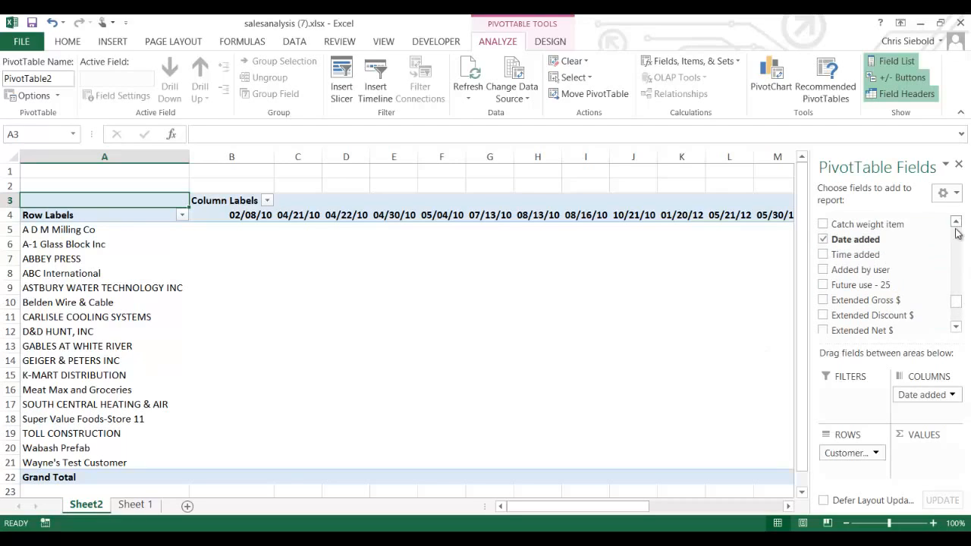
pyautogui.moveTo(956, 304); pyautogui.dragTo(961, 283)
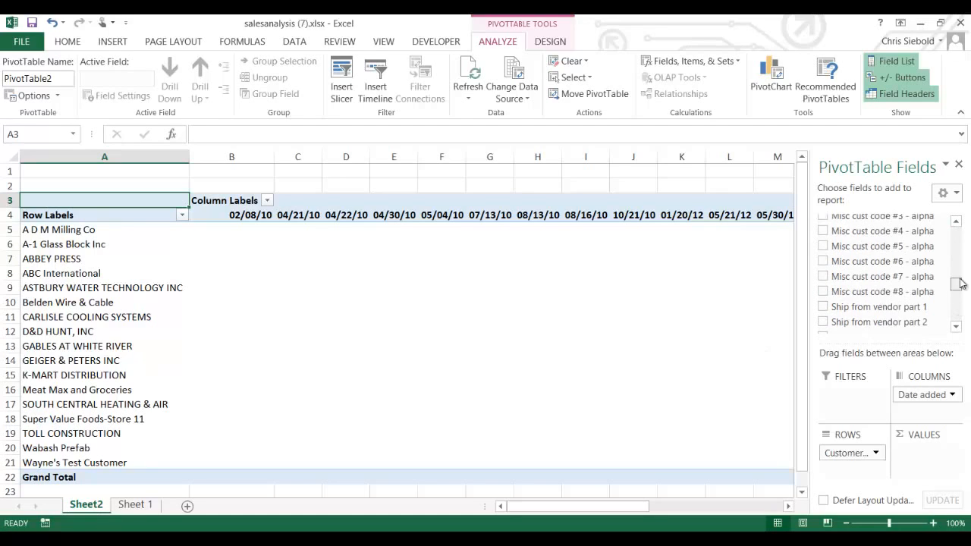
pyautogui.click(958, 223)
pyautogui.moveTo(959, 226); pyautogui.dragTo(959, 227)
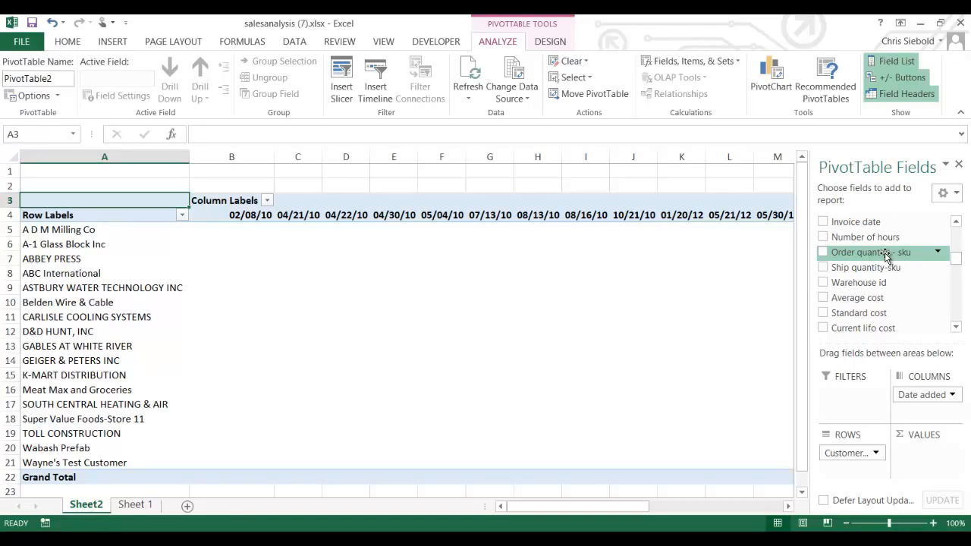
# - Add Order quantity - sku to Values, summing it per customer and date
pyautogui.moveTo(892, 259); pyautogui.dragTo(936, 456)
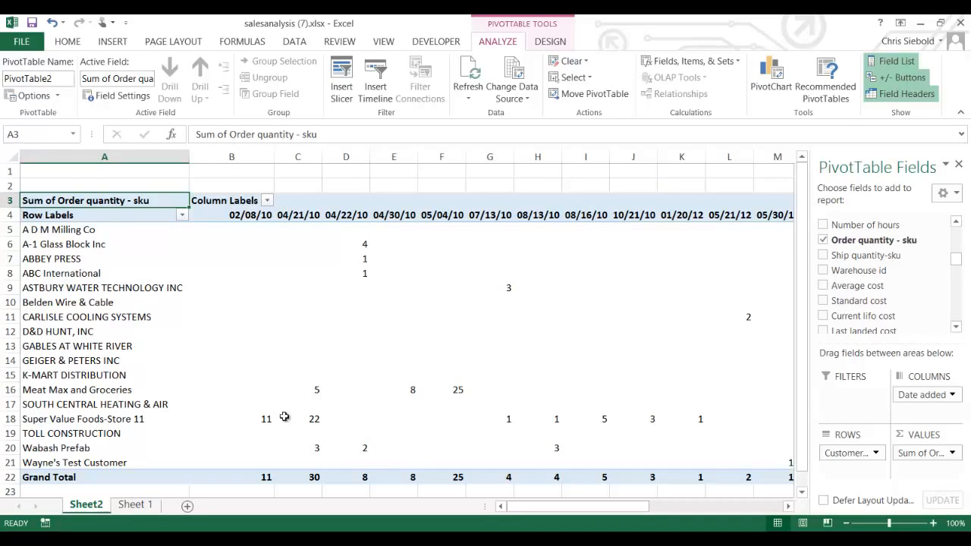
pyautogui.moveTo(302, 409)
pyautogui.moveTo(267, 332)
pyautogui.click(553, 42)
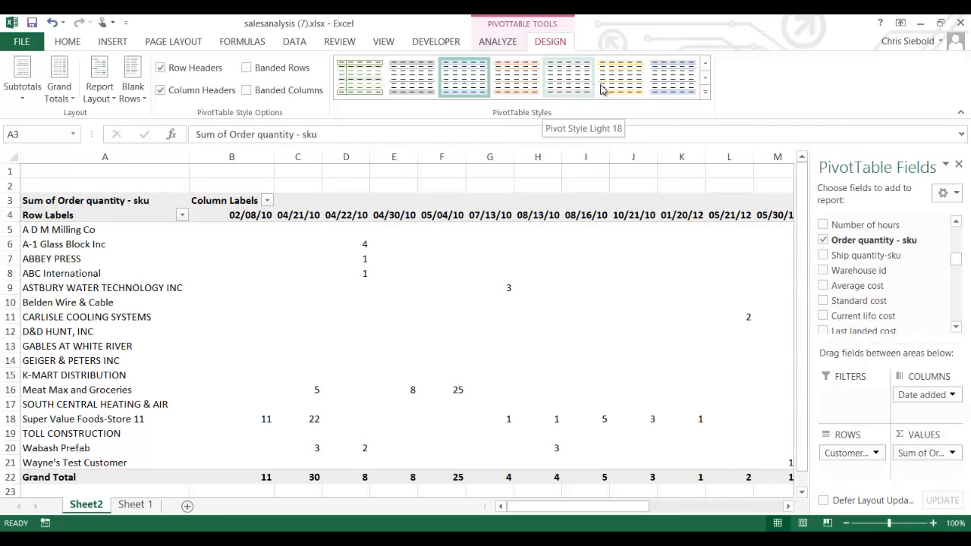
# - Apply Pivot Style Medium 9 and turn on Banded Rows and Banded Columns
pyautogui.click(705, 79)
pyautogui.click(705, 79)
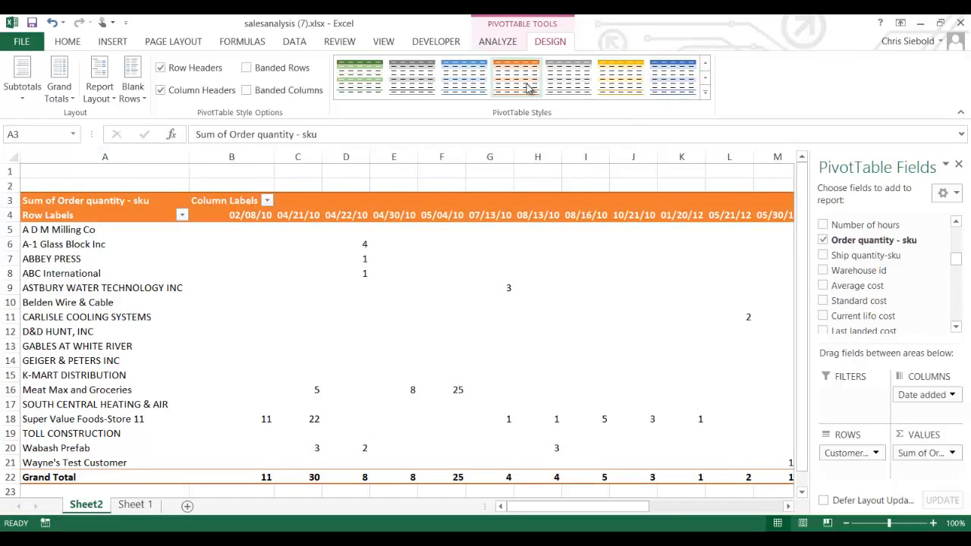
pyautogui.click(458, 82)
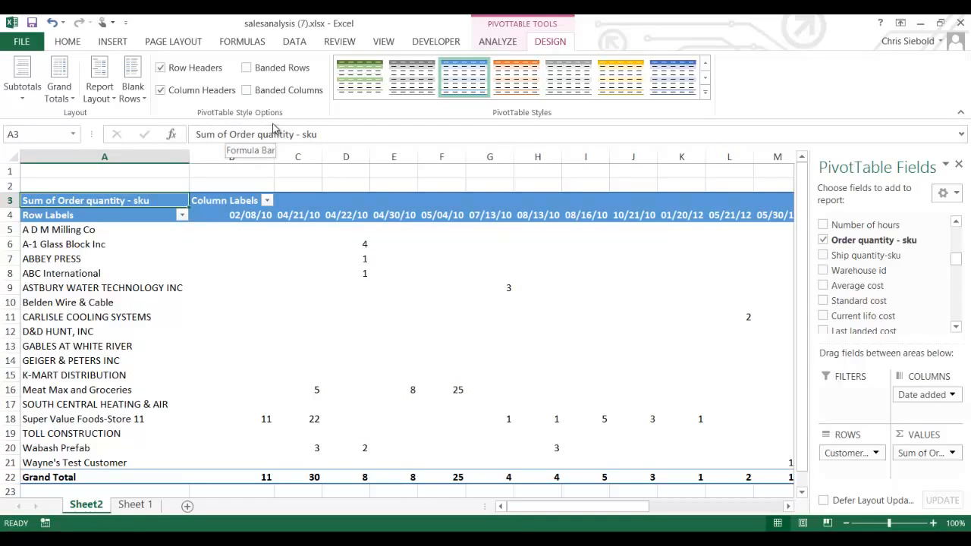
pyautogui.click(307, 69)
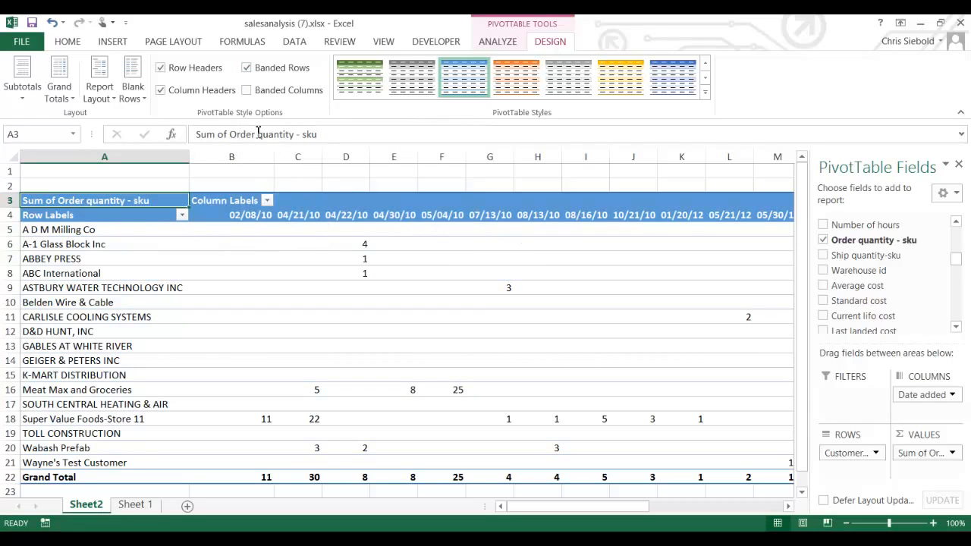
pyautogui.click(317, 90)
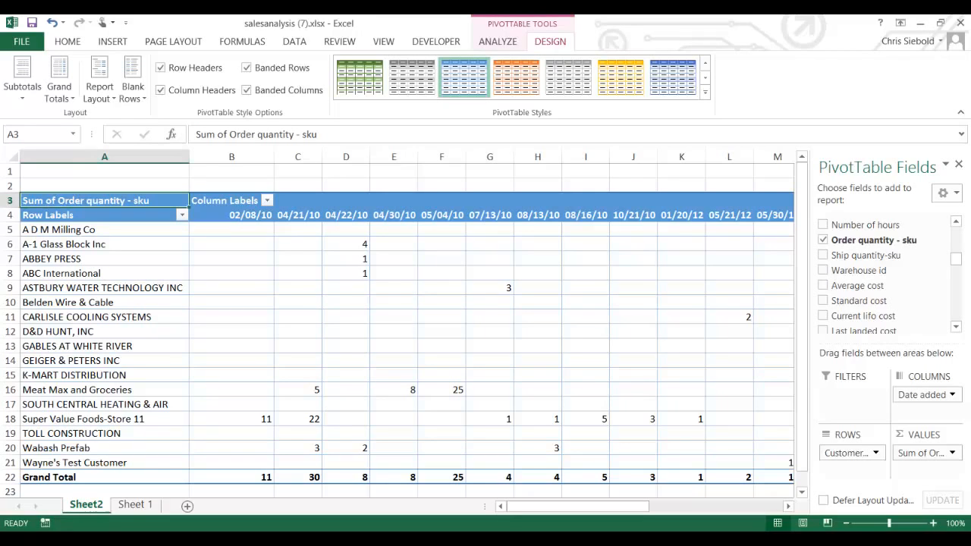
pyautogui.moveTo(956, 259); pyautogui.dragTo(956, 236)
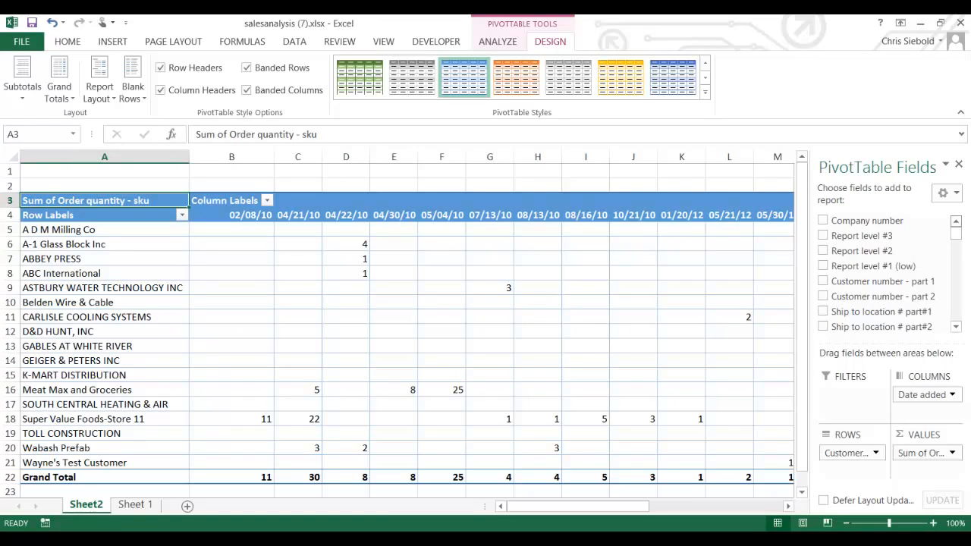
# - Add Sales rep 1 as a report filter and show its value list, currently (All)
pyautogui.click(956, 326)
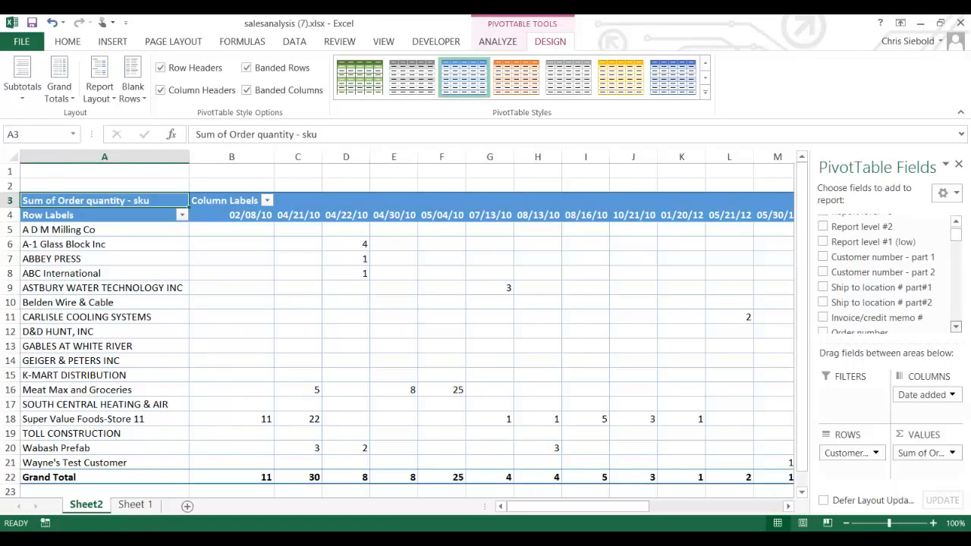
pyautogui.click(956, 327)
pyautogui.click(956, 327)
pyautogui.click(956, 326)
pyautogui.click(956, 326)
pyautogui.click(956, 327)
pyautogui.click(956, 326)
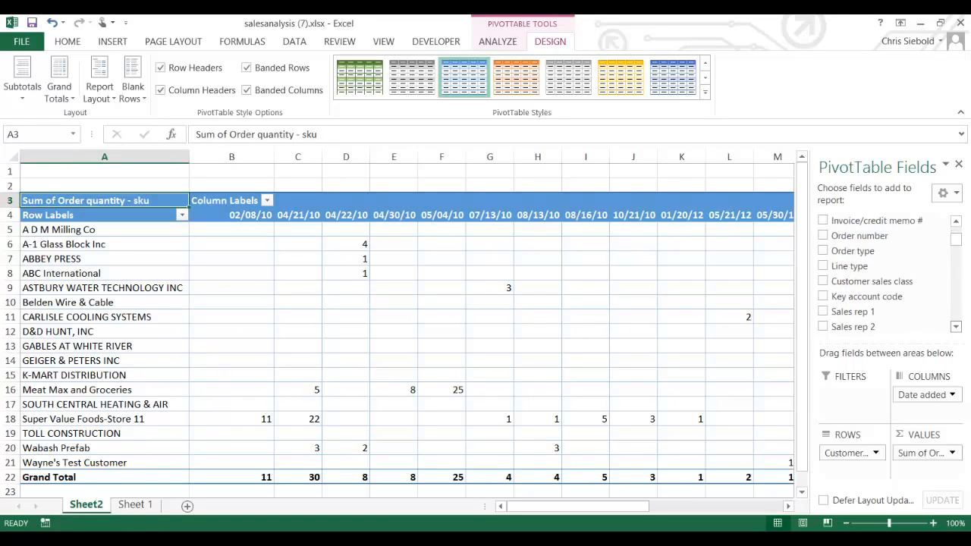
pyautogui.click(956, 327)
pyautogui.click(956, 326)
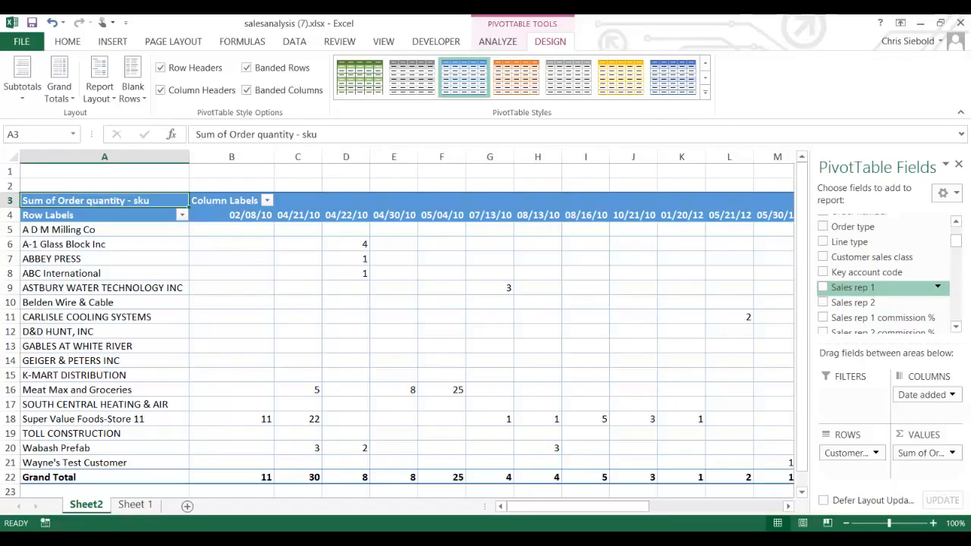
pyautogui.moveTo(853, 288); pyautogui.dragTo(850, 394)
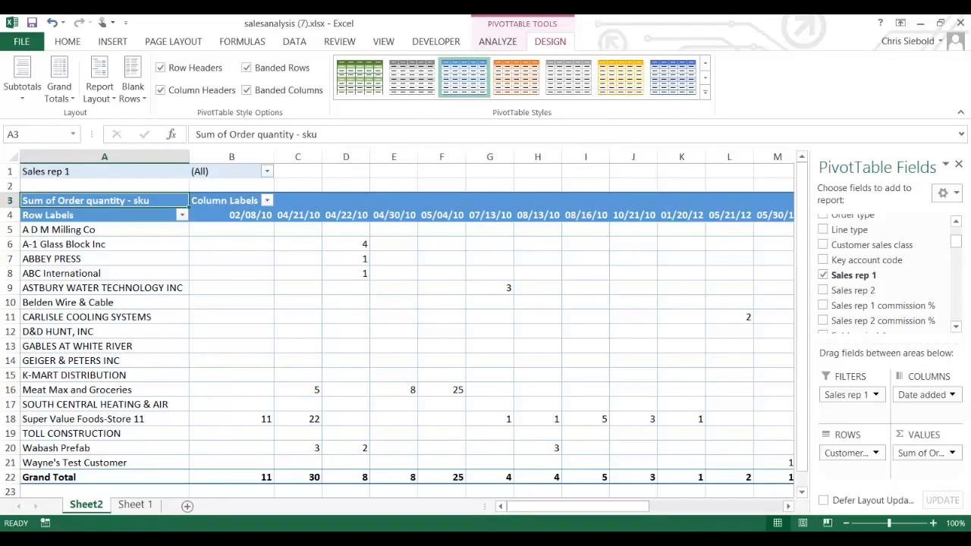
pyautogui.click(267, 172)
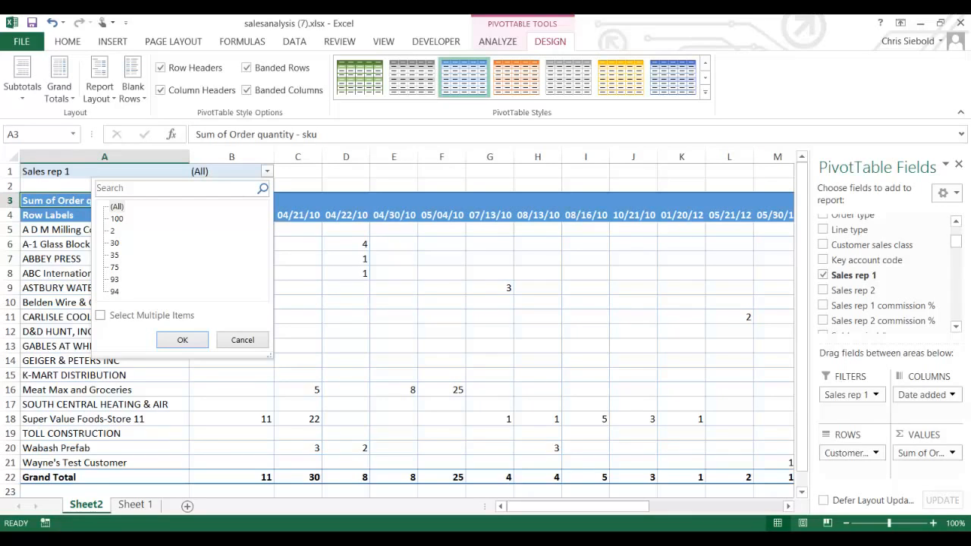
pyautogui.click(115, 255)
pyautogui.click(182, 340)
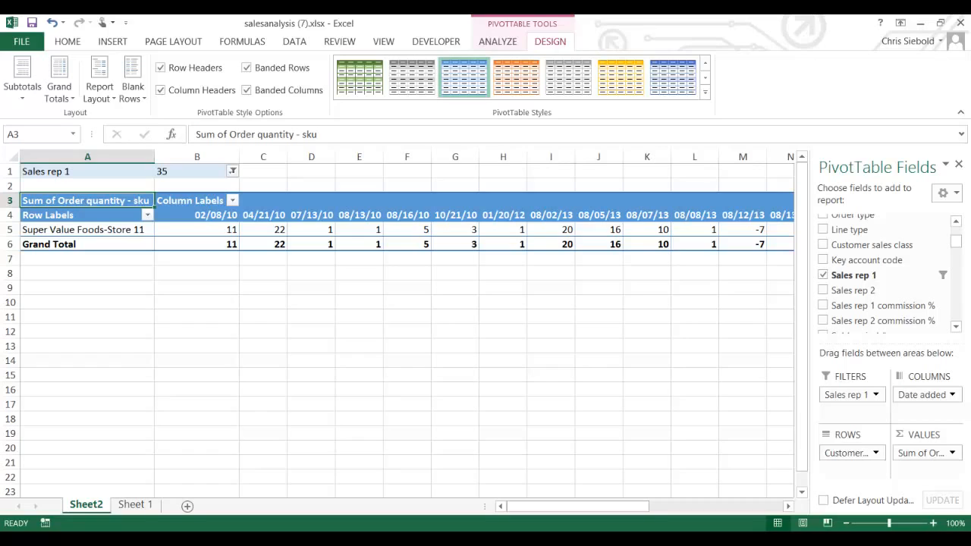
pyautogui.click(233, 171)
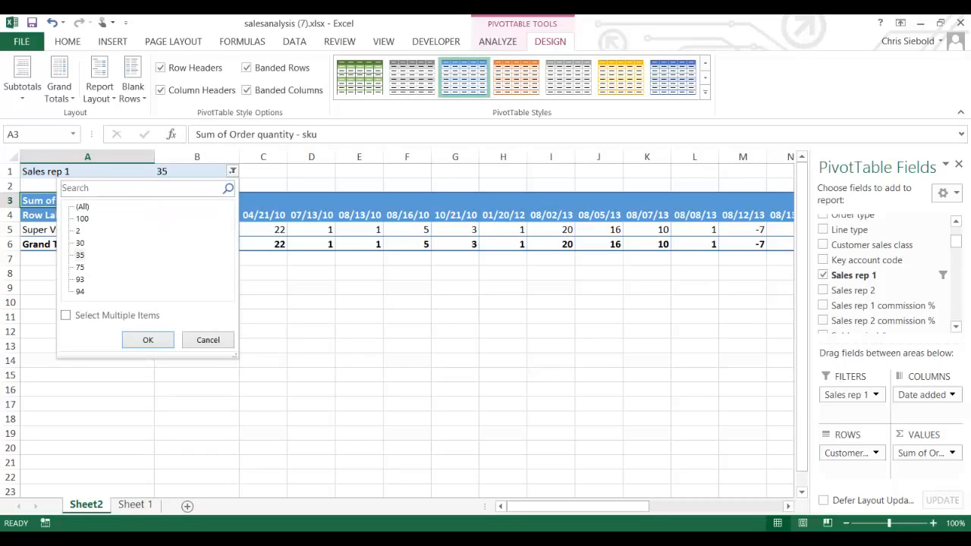
pyautogui.click(80, 243)
pyautogui.click(148, 340)
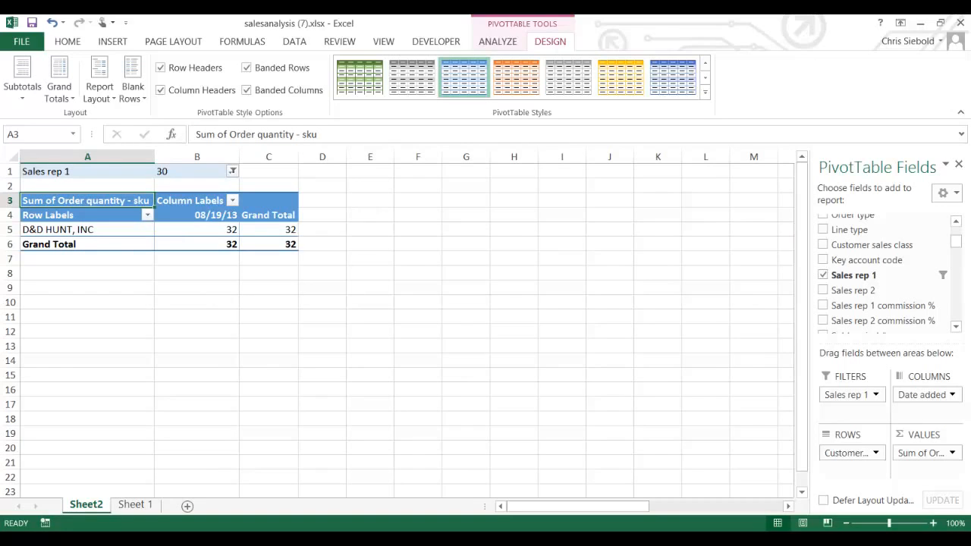
pyautogui.click(233, 171)
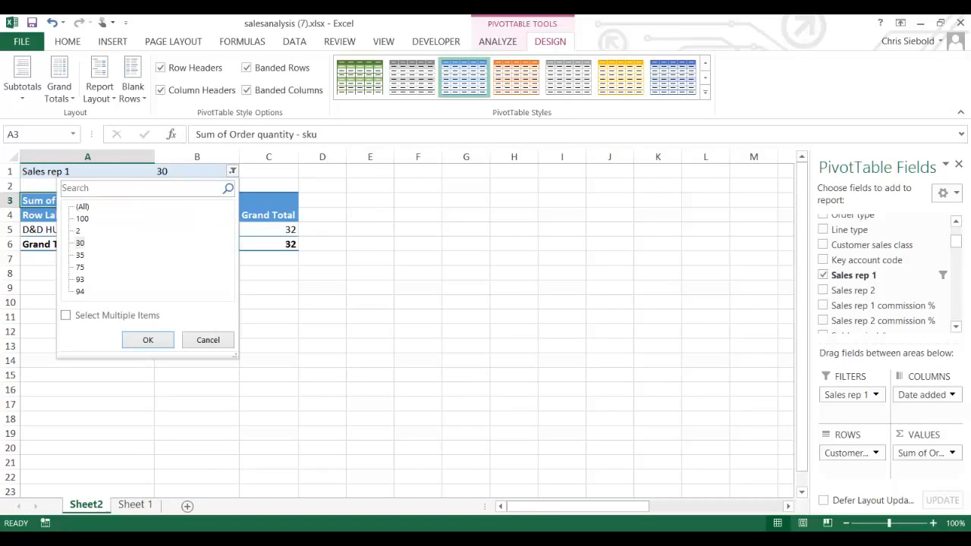
pyautogui.click(82, 206)
pyautogui.click(148, 340)
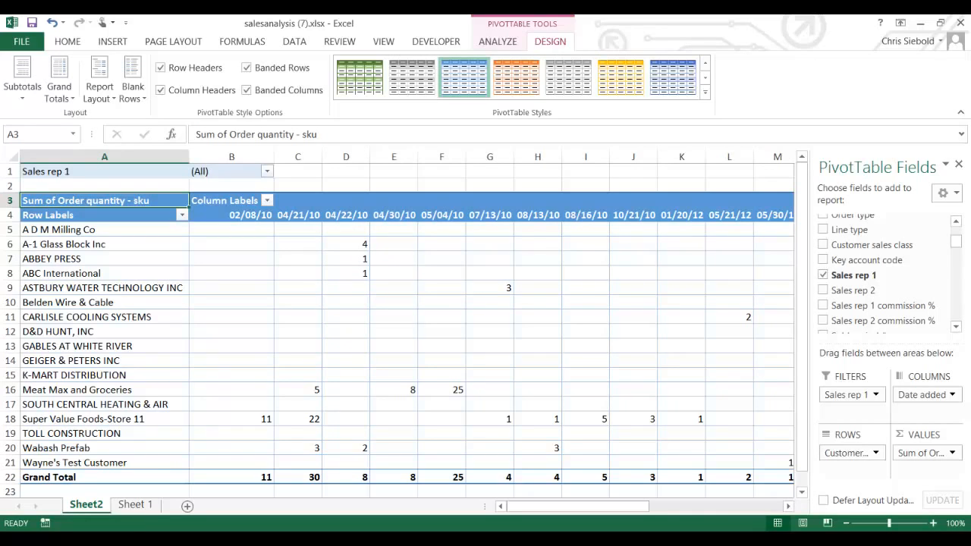
# - Apply the Last Year date filter to the column labels, leaving only 2013 dates
pyautogui.click(267, 200)
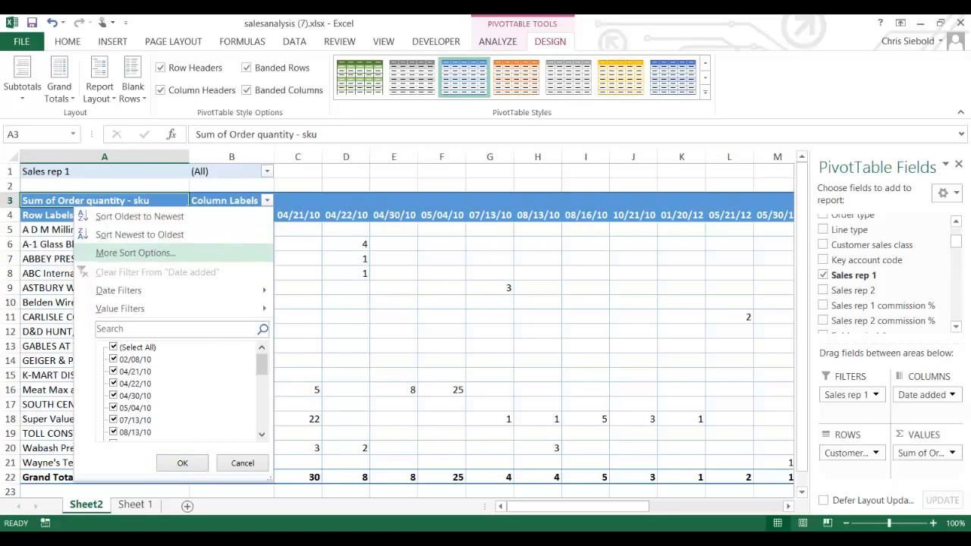
pyautogui.moveTo(151, 290)
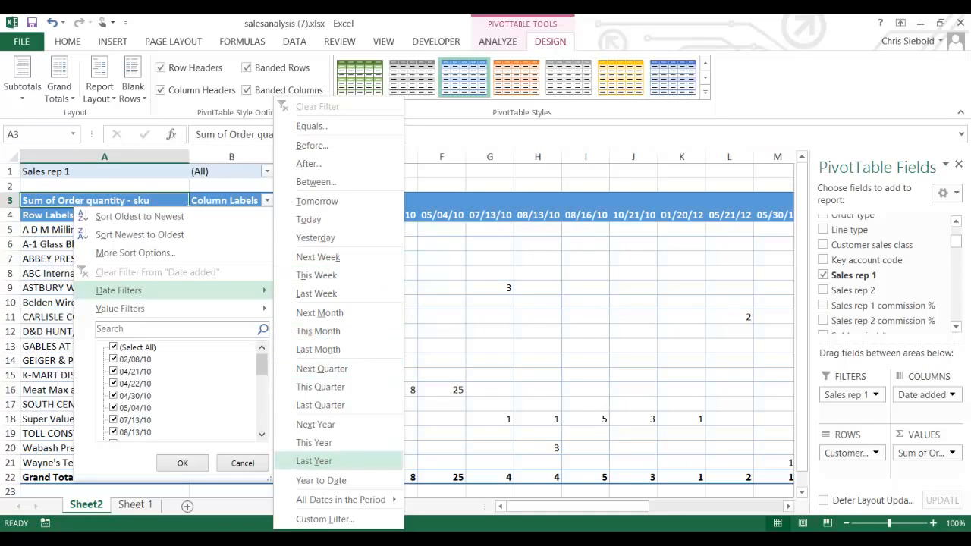
pyautogui.click(315, 460)
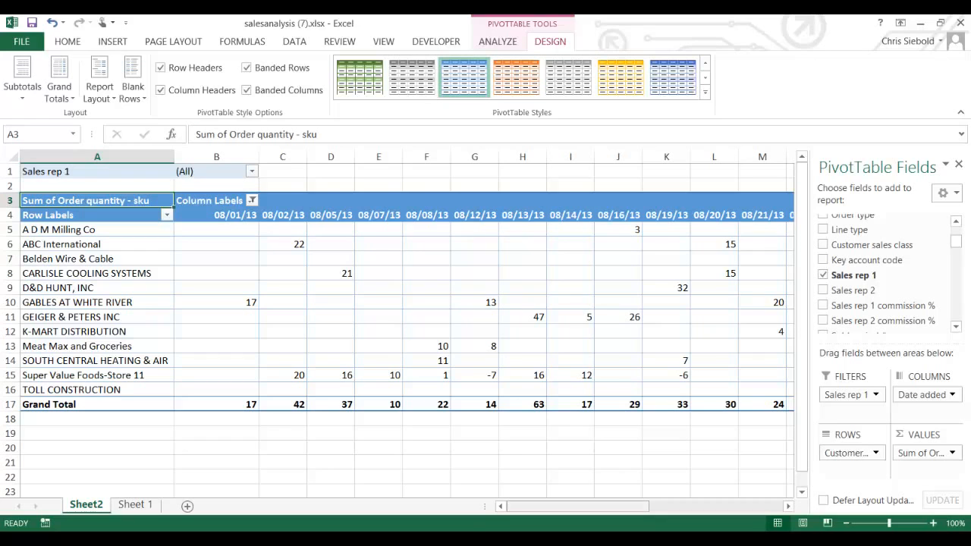
# - Scroll right to review the finished PivotTable, then switch to the Future Webcast Dates slide
pyautogui.moveTo(512, 506)
pyautogui.mouseDown()
pyautogui.moveTo(536, 506)
pyautogui.moveTo(508, 506)
pyautogui.mouseUp()
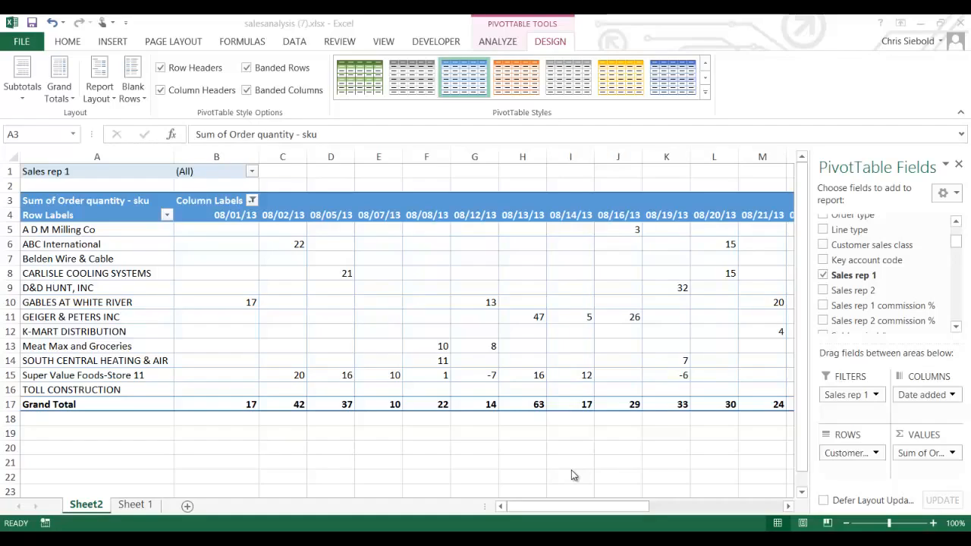
pyautogui.click(381, 482)
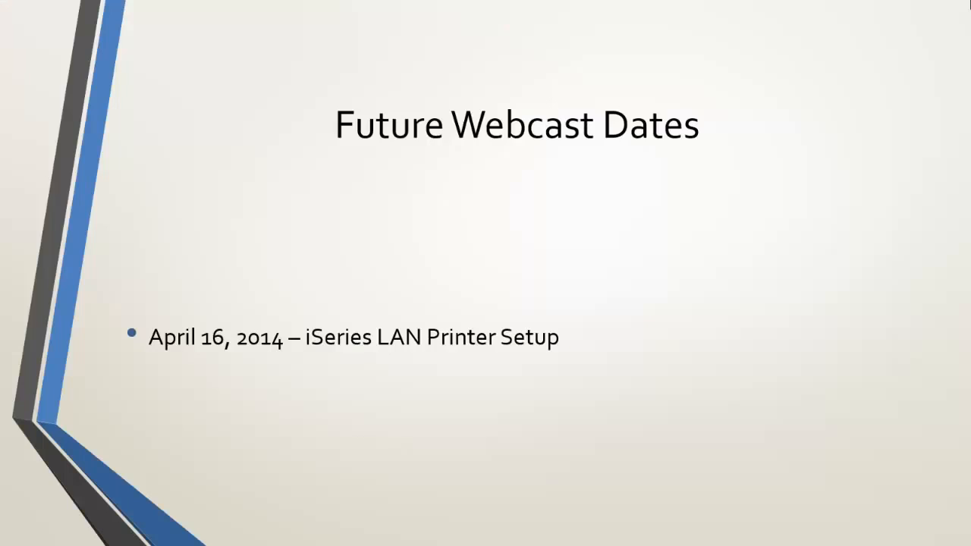